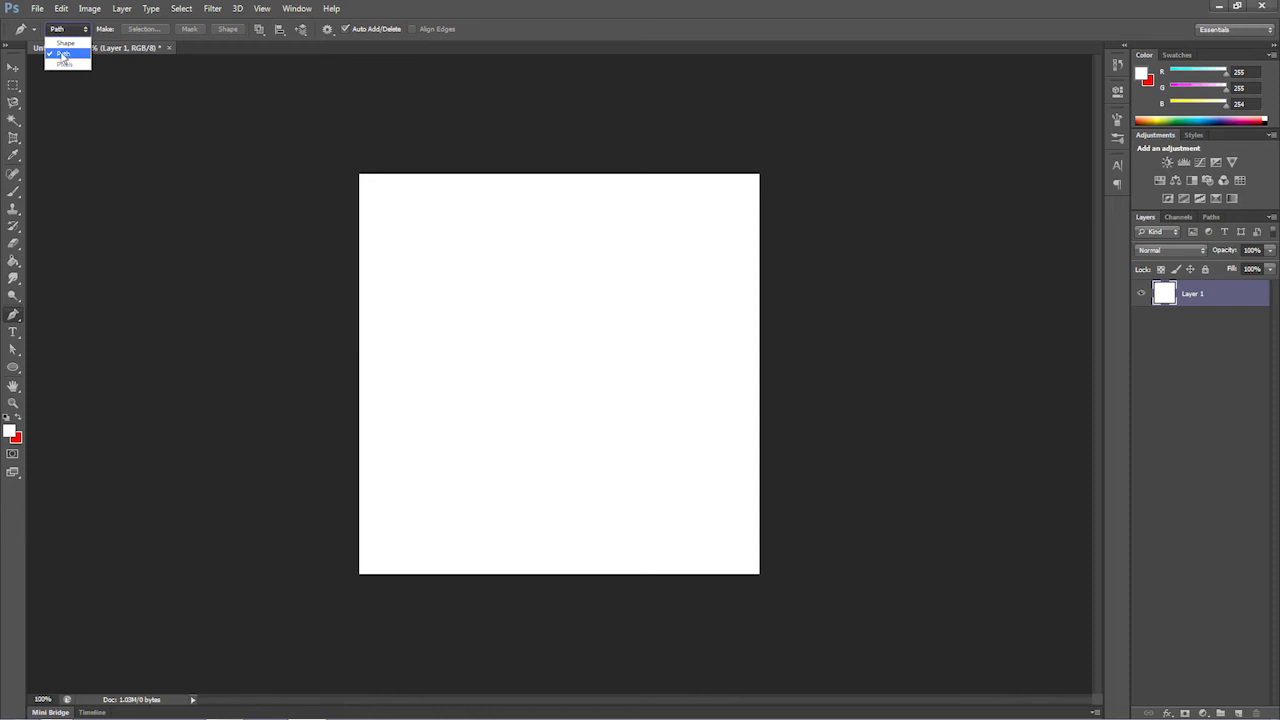
# With the Pen tool in Path mode, outline an open straight-segment path from the canvas's left edge, looping through the lower right to the upper centre
pyautogui.click(259, 29)
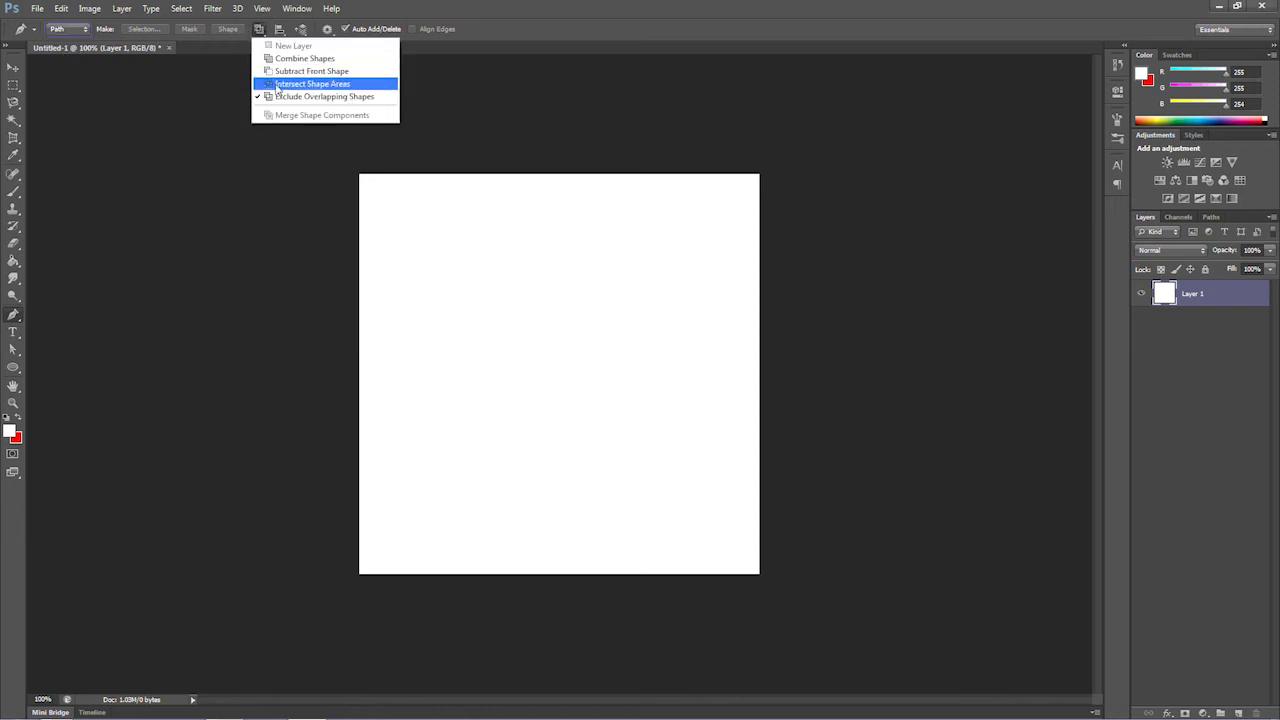
pyautogui.click(12, 316)
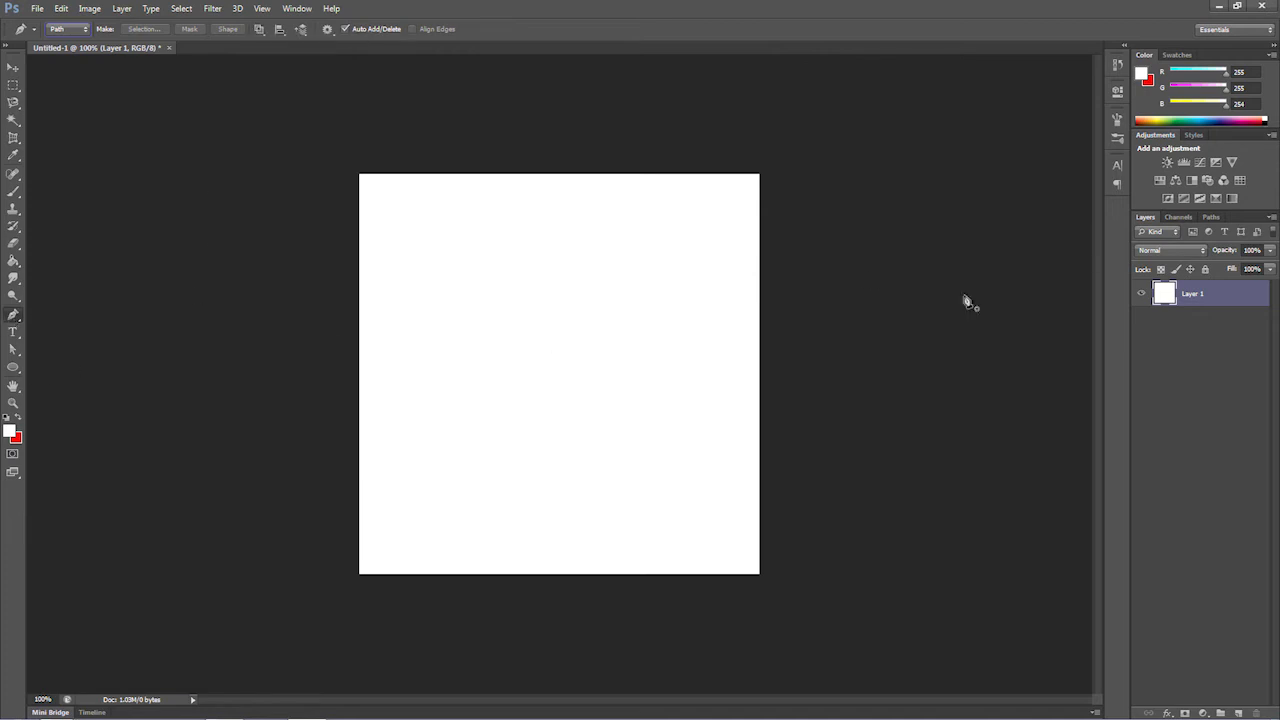
pyautogui.click(399, 377)
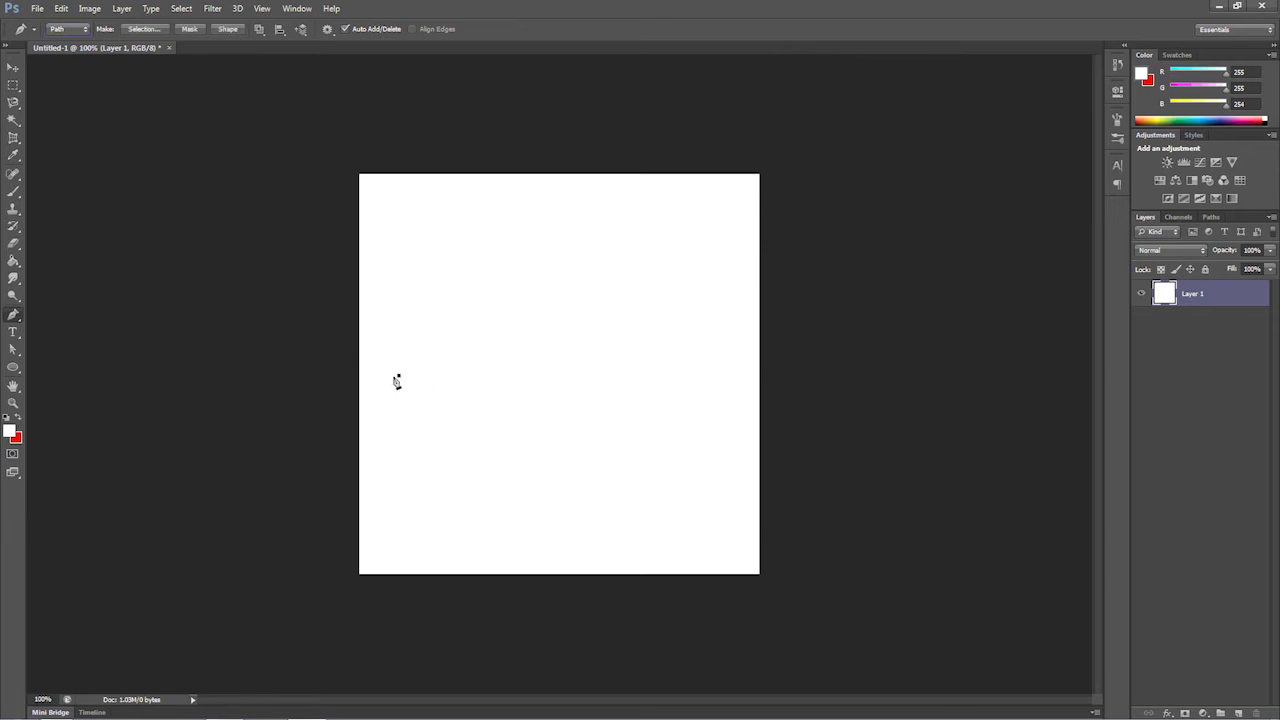
pyautogui.click(472, 334)
pyautogui.click(534, 322)
pyautogui.click(581, 330)
pyautogui.click(586, 370)
pyautogui.click(596, 430)
pyautogui.click(643, 455)
pyautogui.click(681, 439)
pyautogui.click(705, 398)
pyautogui.click(680, 298)
pyautogui.click(636, 260)
pyautogui.click(581, 241)
pyautogui.click(586, 220)
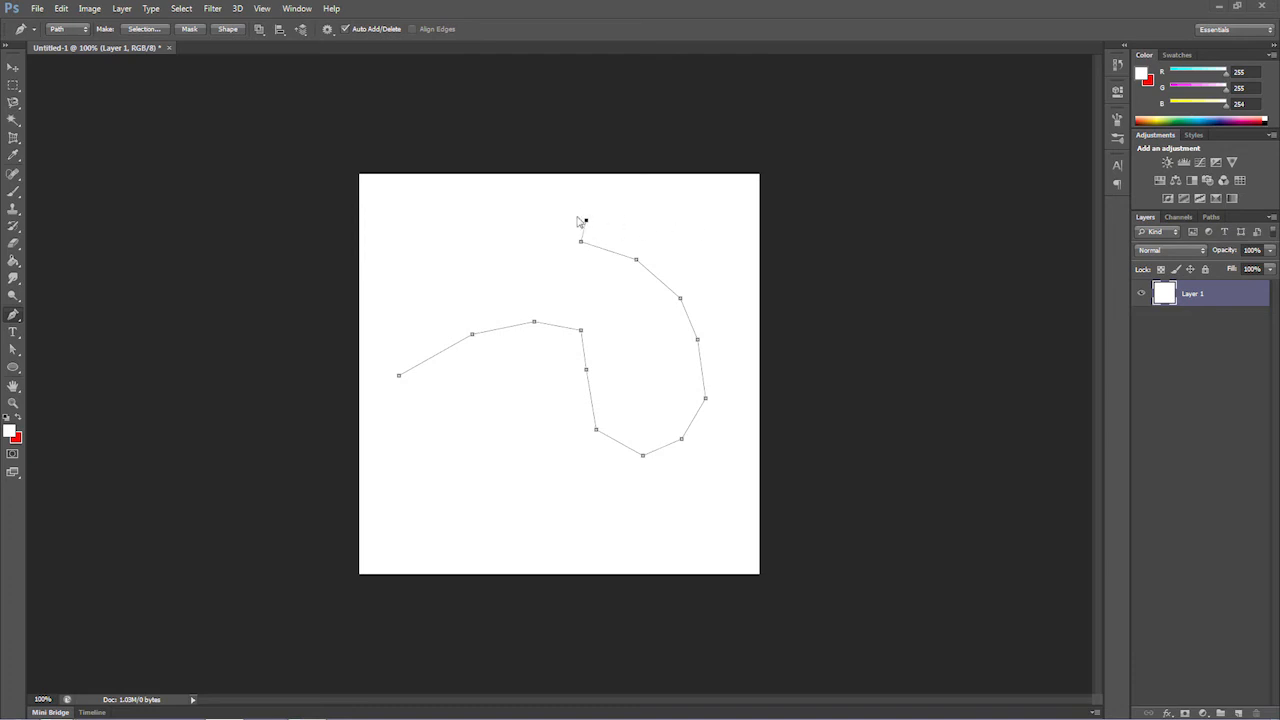
# Try extending the path's upper end with five more straight segments and undo them
pyautogui.click(659, 219)
pyautogui.click(690, 251)
pyautogui.click(690, 343)
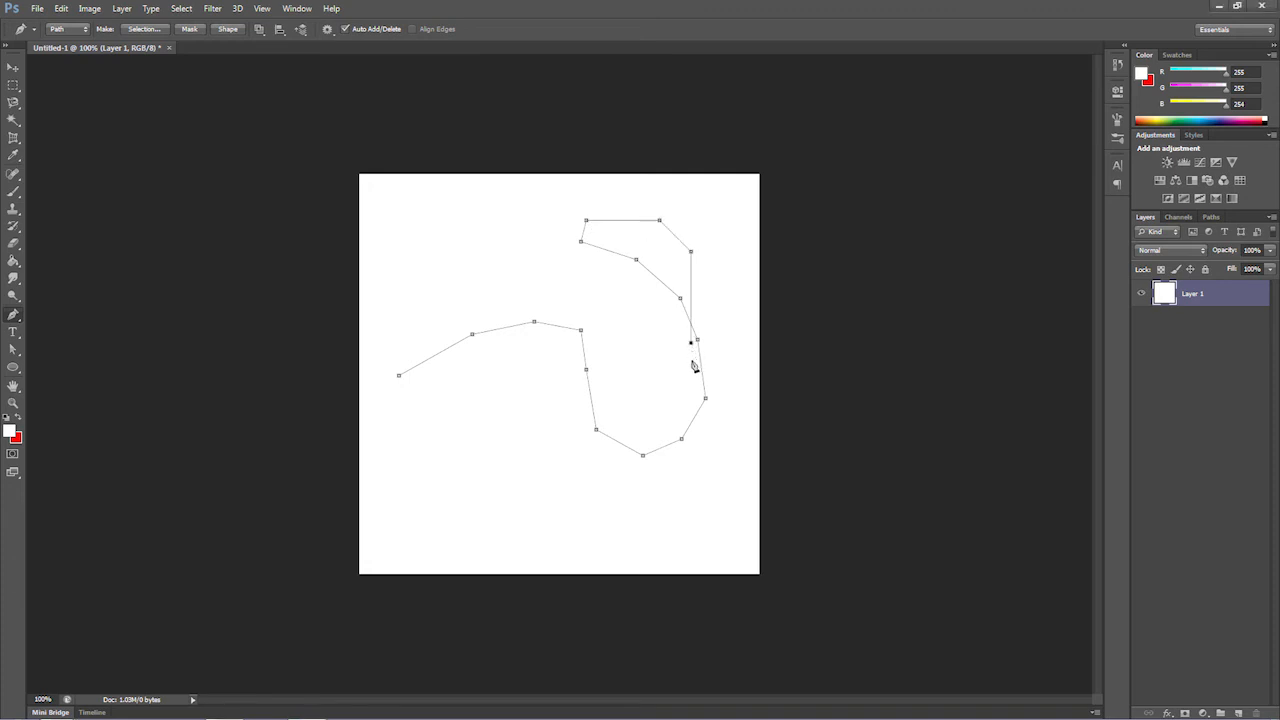
pyautogui.click(611, 343)
pyautogui.click(611, 233)
pyautogui.hotkey('ctrl', 'alt', 'z')
pyautogui.hotkey('ctrl', 'alt', 'z')
pyautogui.hotkey('ctrl', 'alt', 'z')
pyautogui.hotkey('ctrl', 'alt', 'z')
pyautogui.hotkey('ctrl', 'alt', 'z')
# Try adding curved anchor points with direction handles to the path's upper end and undo them
pyautogui.moveTo(631, 220)
pyautogui.mouseDown()
pyautogui.moveTo(724, 228)
pyautogui.moveTo(648, 231)
pyautogui.mouseUp()
pyautogui.moveTo(631, 278); pyautogui.dragTo(675, 220)
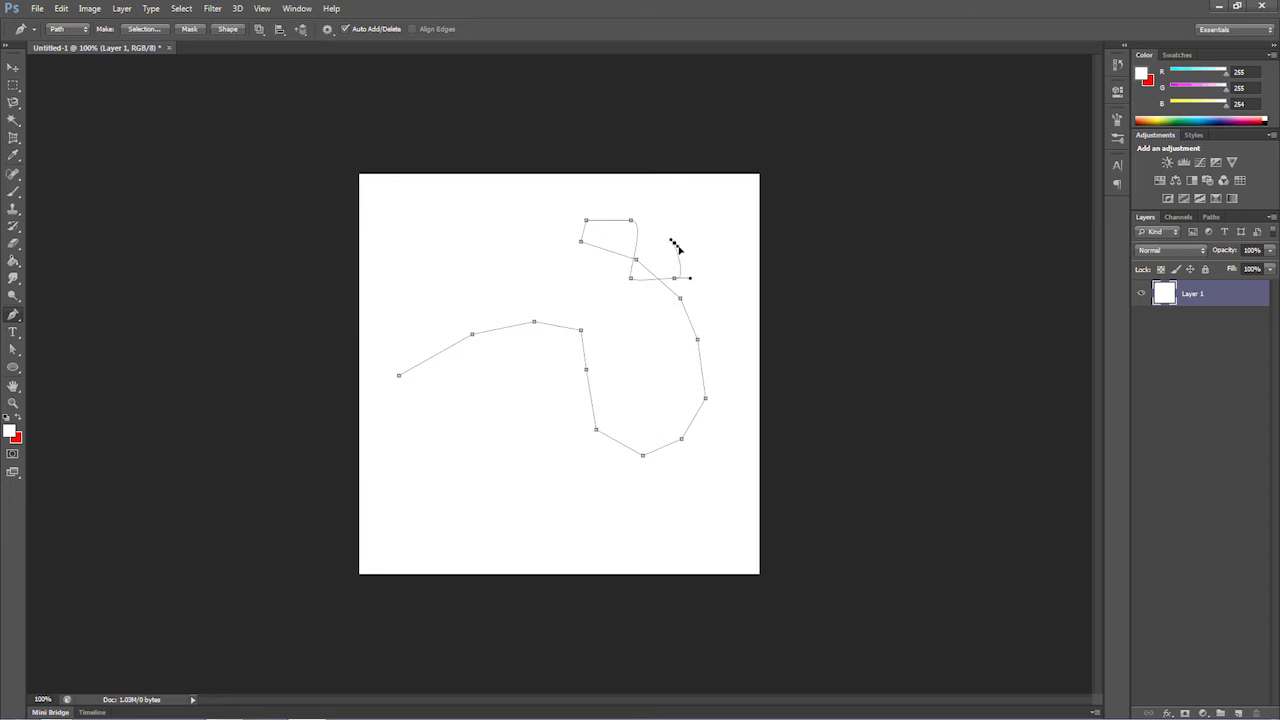
pyautogui.hotkey('ctrl', 'alt', 'z')
pyautogui.hotkey('ctrl', 'alt', 'z')
pyautogui.hotkey('ctrl', 'alt', 'z')
pyautogui.hotkey('ctrl', 'alt', 'z')
# Remove the two anchor points just after the arch's peak with the Delete Anchor Point tool
pyautogui.click(13, 318)
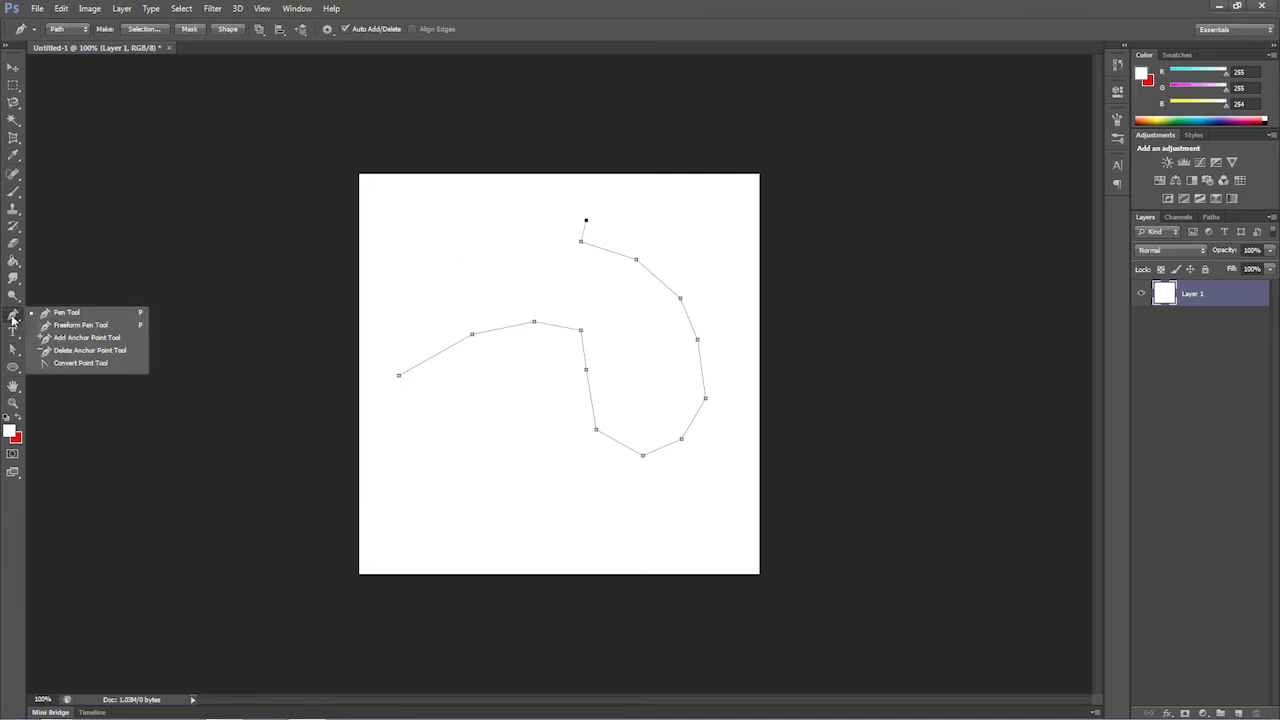
pyautogui.click(82, 352)
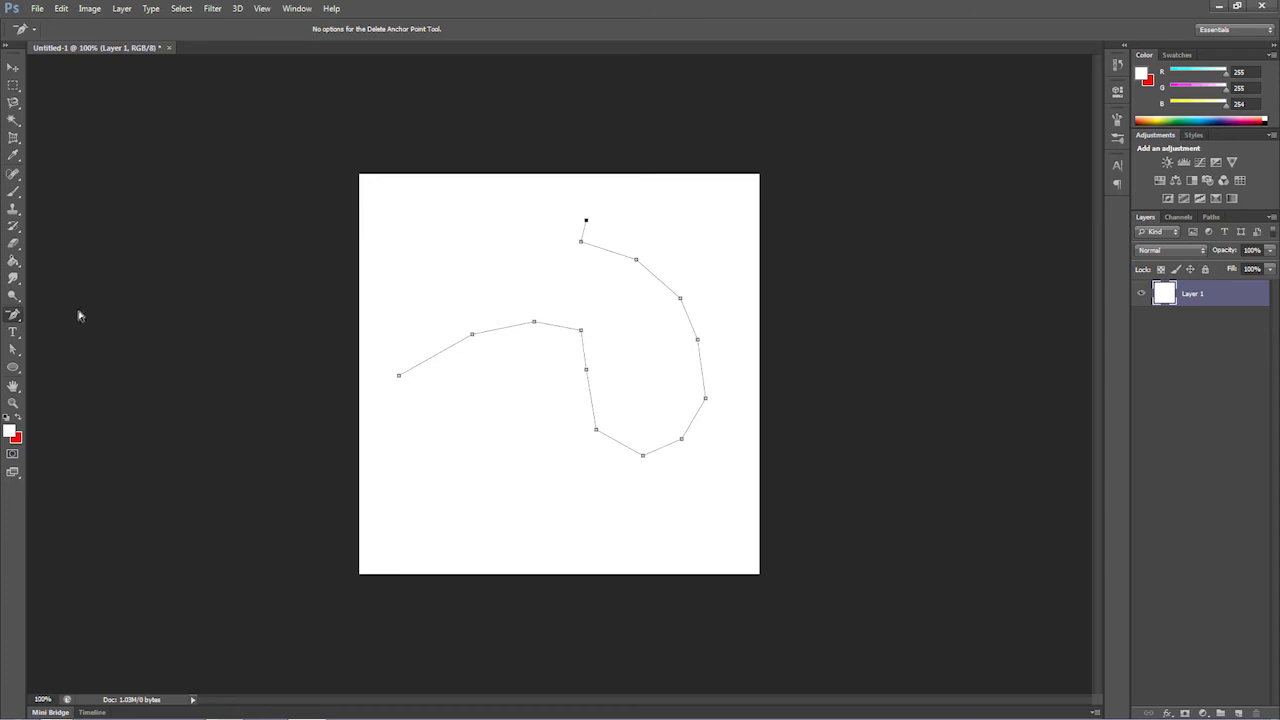
pyautogui.click(582, 333)
pyautogui.click(586, 369)
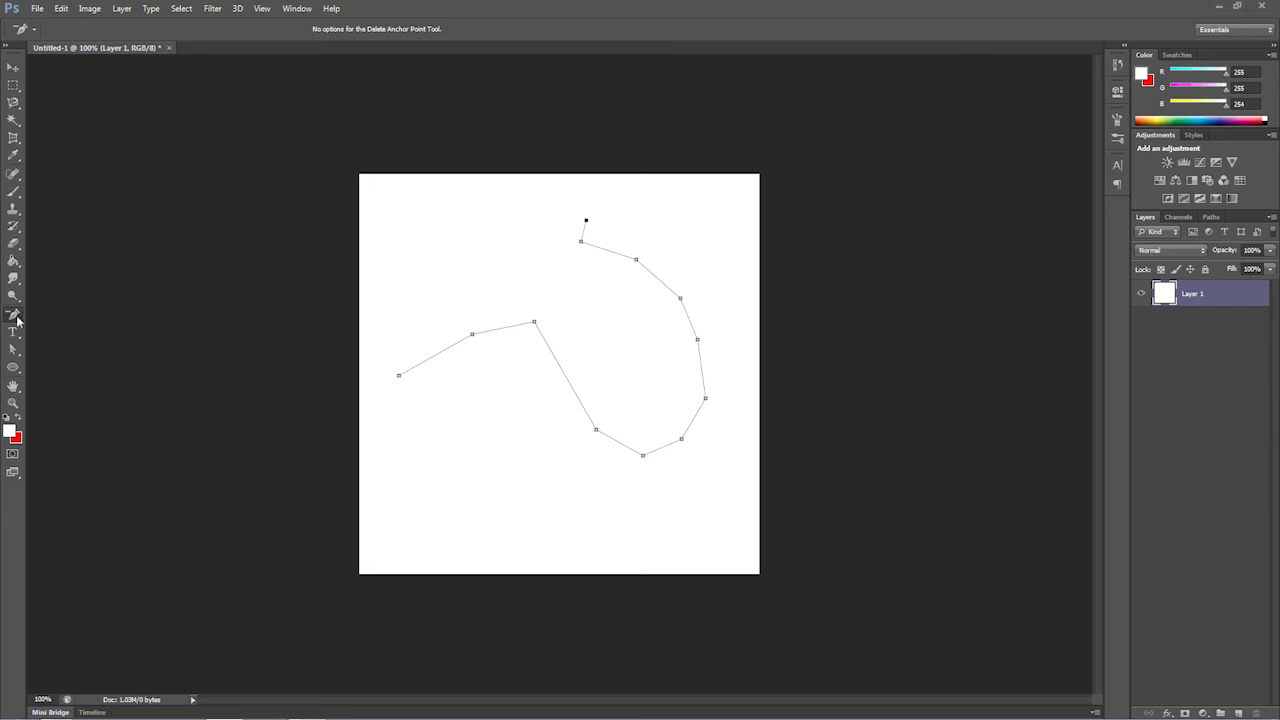
# Insert an anchor point midway along the long diagonal segment with the Add Anchor Point tool
pyautogui.rightClick(14, 316)
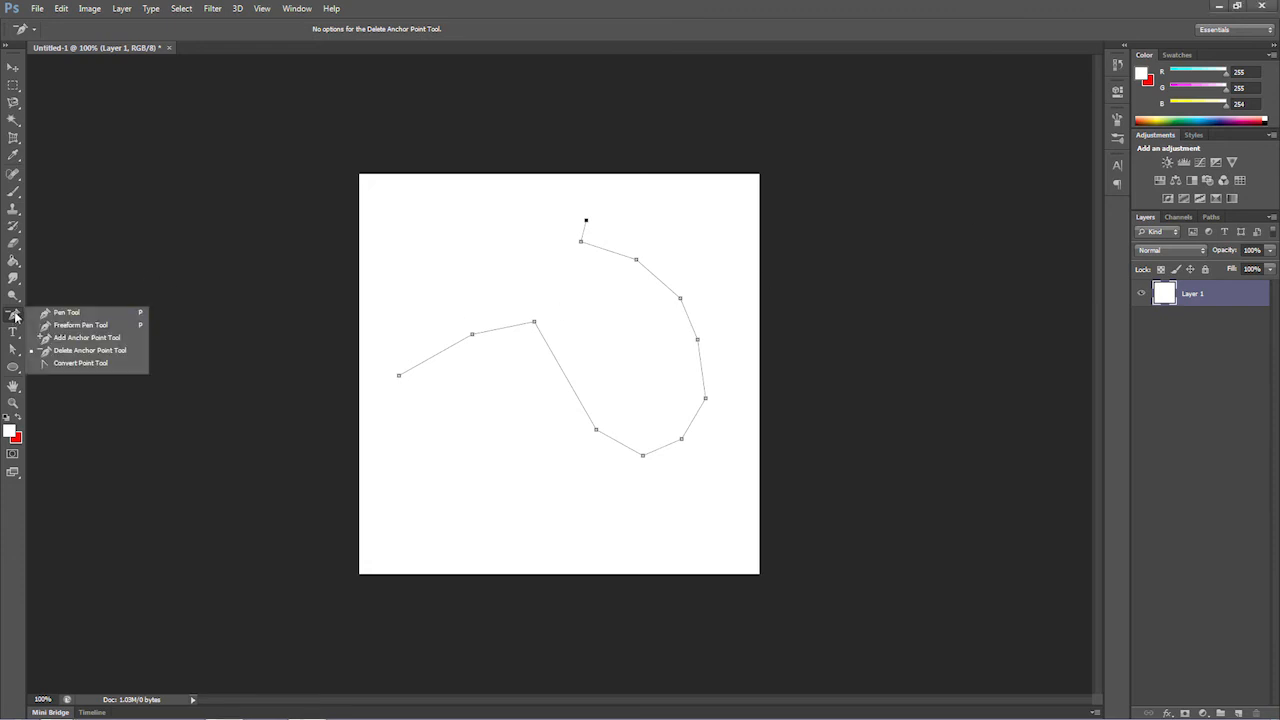
pyautogui.click(82, 338)
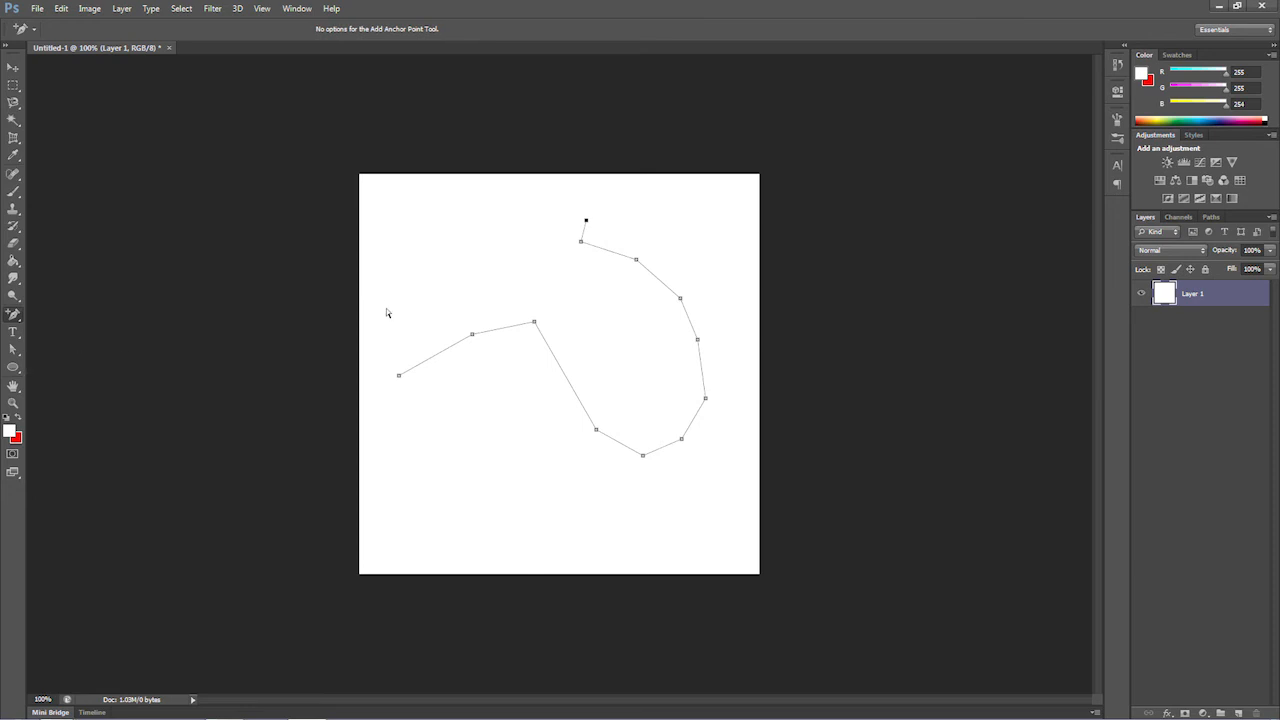
pyautogui.click(565, 377)
# Pull the new anchor point up and to the right with direct selection and reshape its curve using both direction handles
pyautogui.click(13, 352)
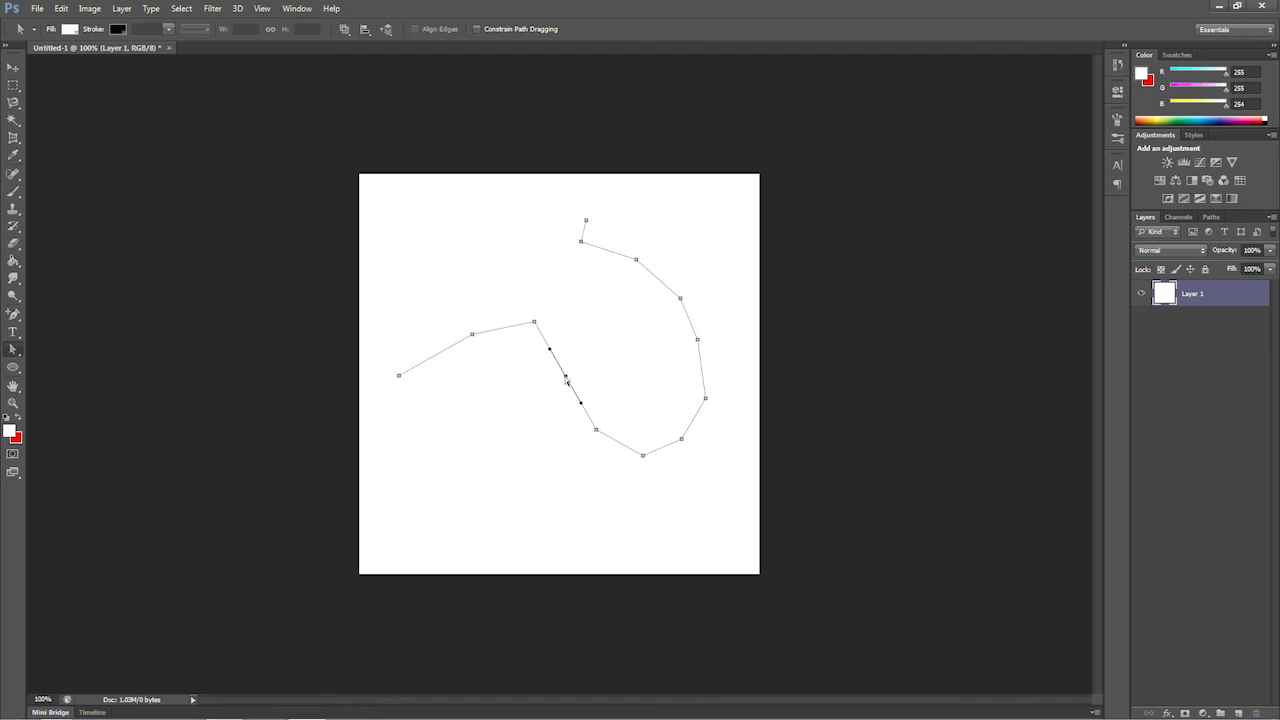
pyautogui.moveTo(567, 380); pyautogui.dragTo(619, 344)
pyautogui.moveTo(634, 370)
pyautogui.mouseDown()
pyautogui.moveTo(605, 410)
pyautogui.moveTo(616, 360)
pyautogui.mouseUp()
pyautogui.moveTo(625, 313); pyautogui.dragTo(579, 302)
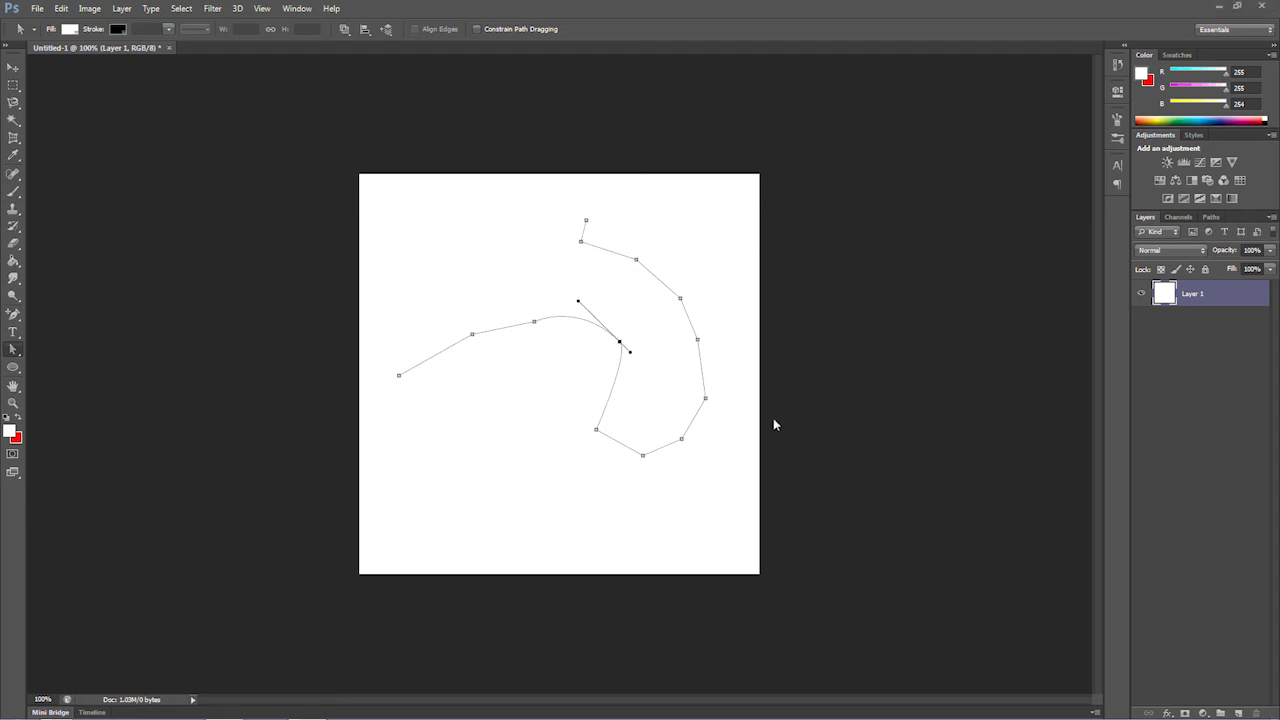
# Use the Convert Point tool to turn the moved anchor into a corner and back into a smooth point with new handles
pyautogui.click(13, 315)
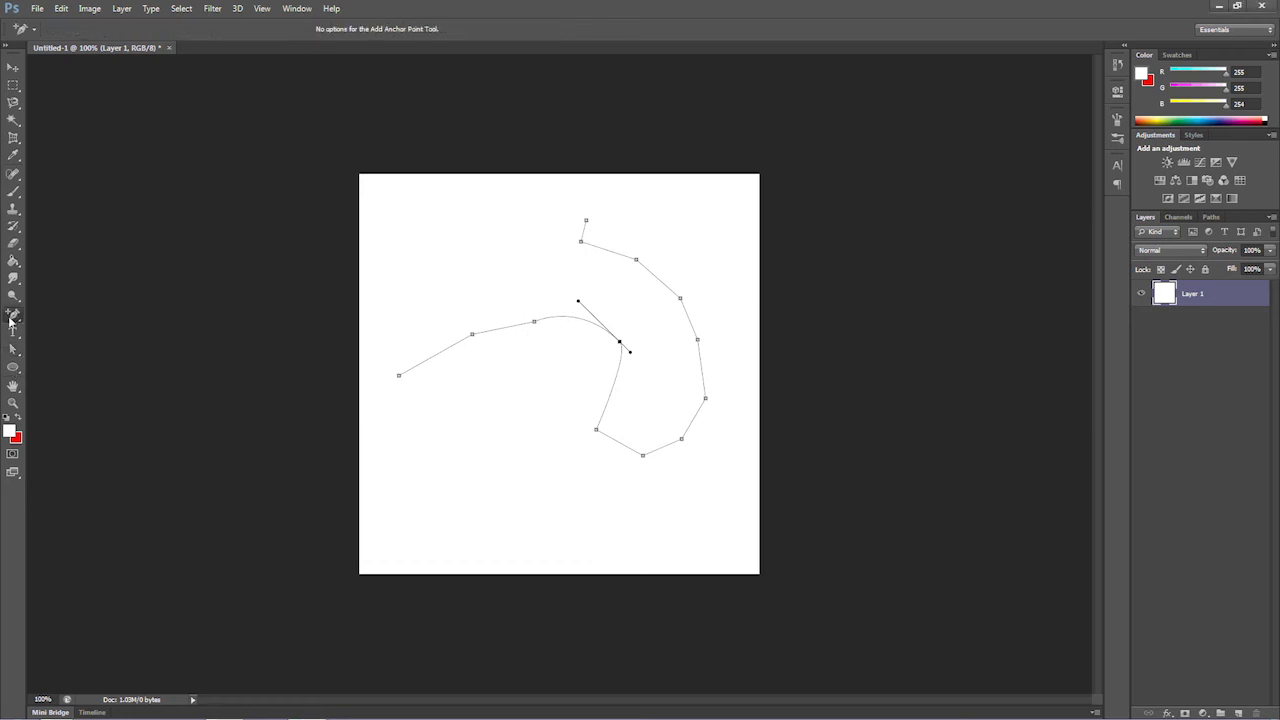
pyautogui.click(13, 318)
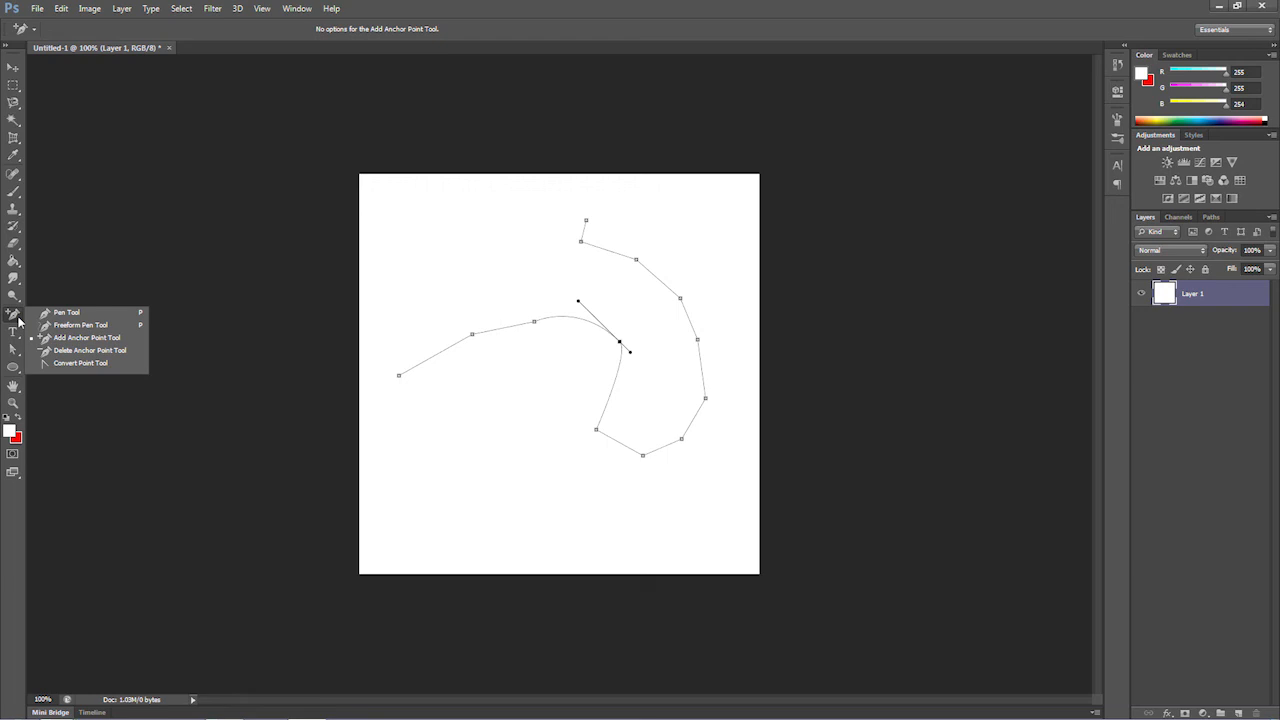
pyautogui.click(62, 368)
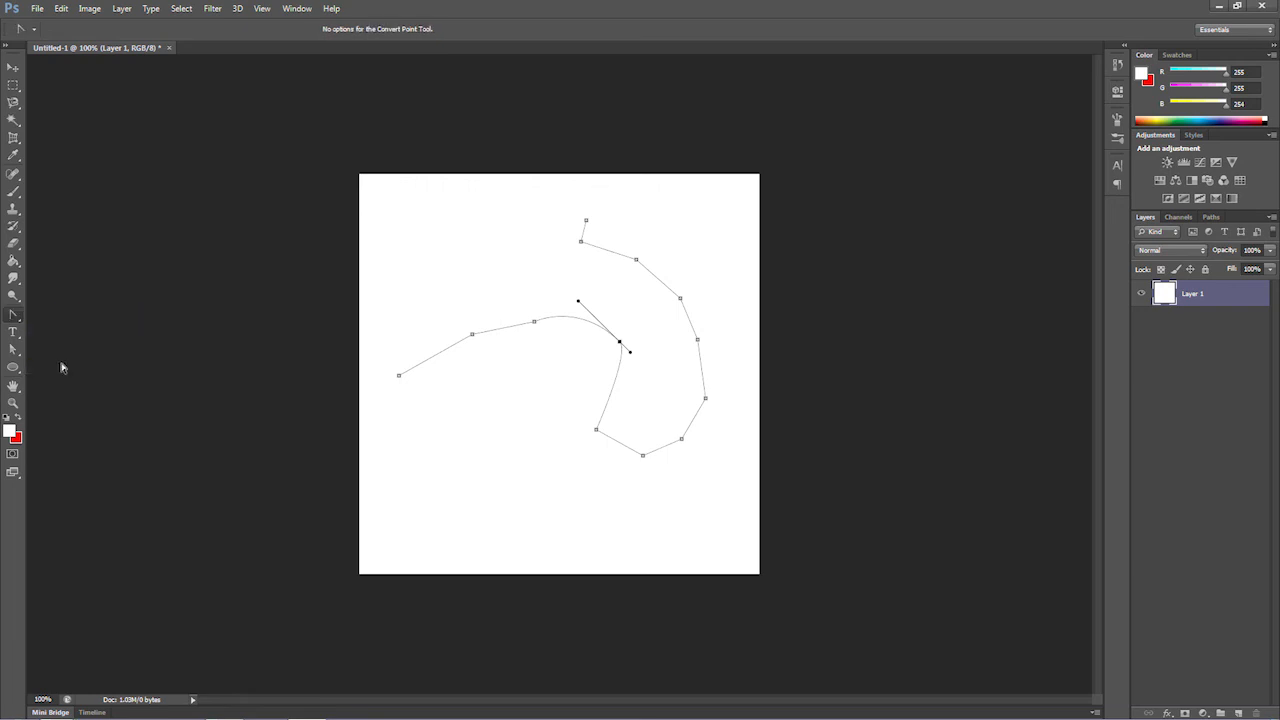
pyautogui.click(619, 342)
pyautogui.moveTo(619, 342); pyautogui.dragTo(638, 372)
pyautogui.click(619, 342)
pyautogui.click(619, 342)
pyautogui.moveTo(620, 343); pyautogui.dragTo(630, 370)
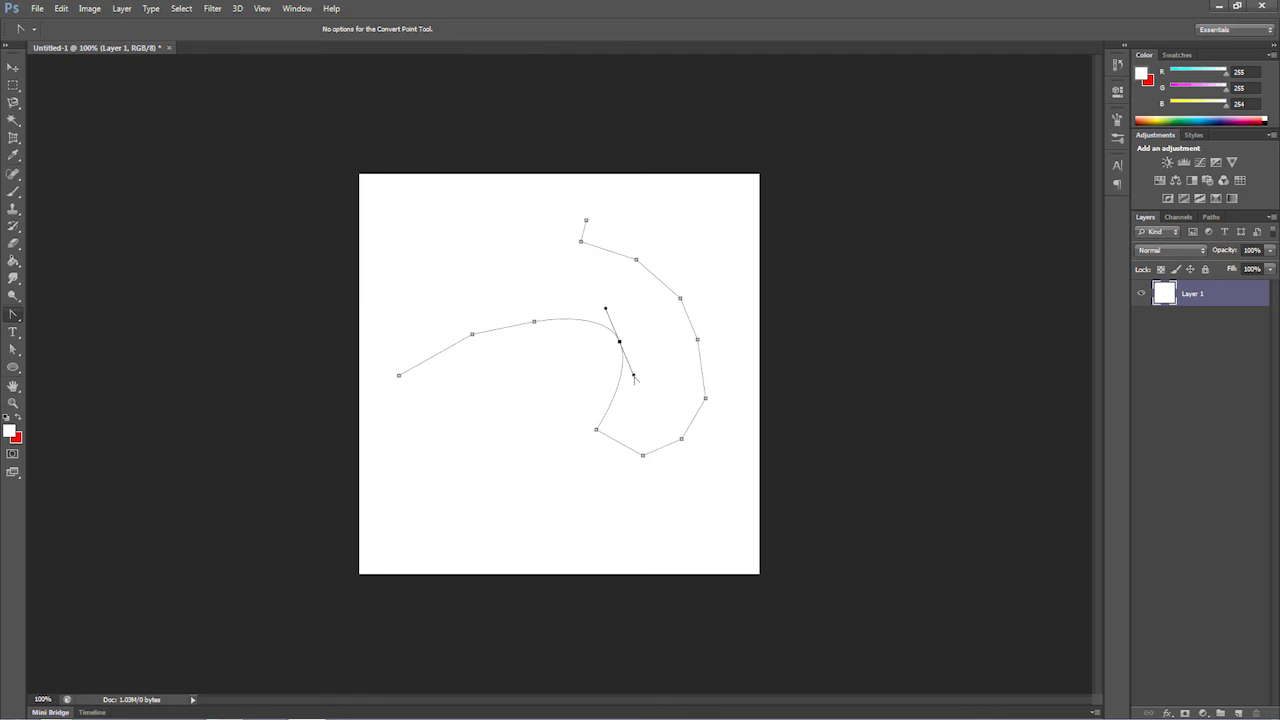
# Adjust the smooth anchor's two direction handles independently so they lie nearly horizontal on either side of it
pyautogui.moveTo(634, 377); pyautogui.dragTo(584, 376)
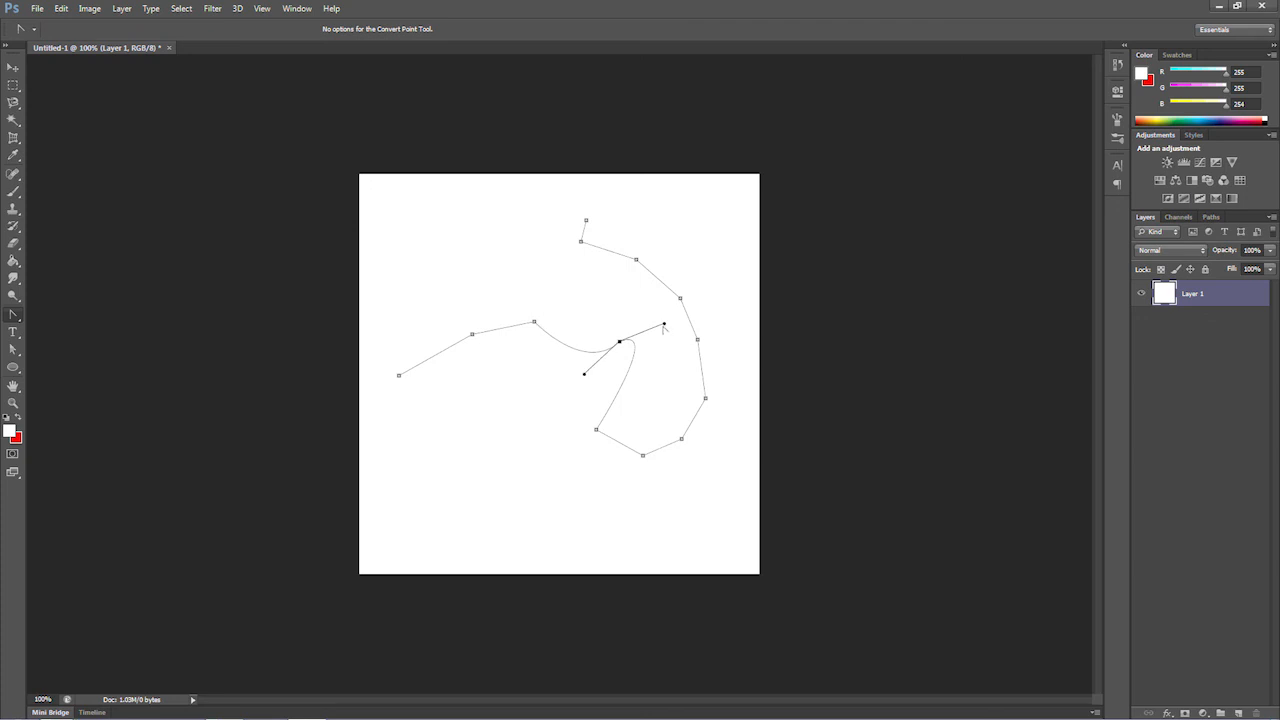
pyautogui.moveTo(664, 325)
pyautogui.mouseDown()
pyautogui.moveTo(663, 309)
pyautogui.moveTo(666, 336)
pyautogui.mouseUp()
pyautogui.moveTo(584, 376); pyautogui.dragTo(590, 346)
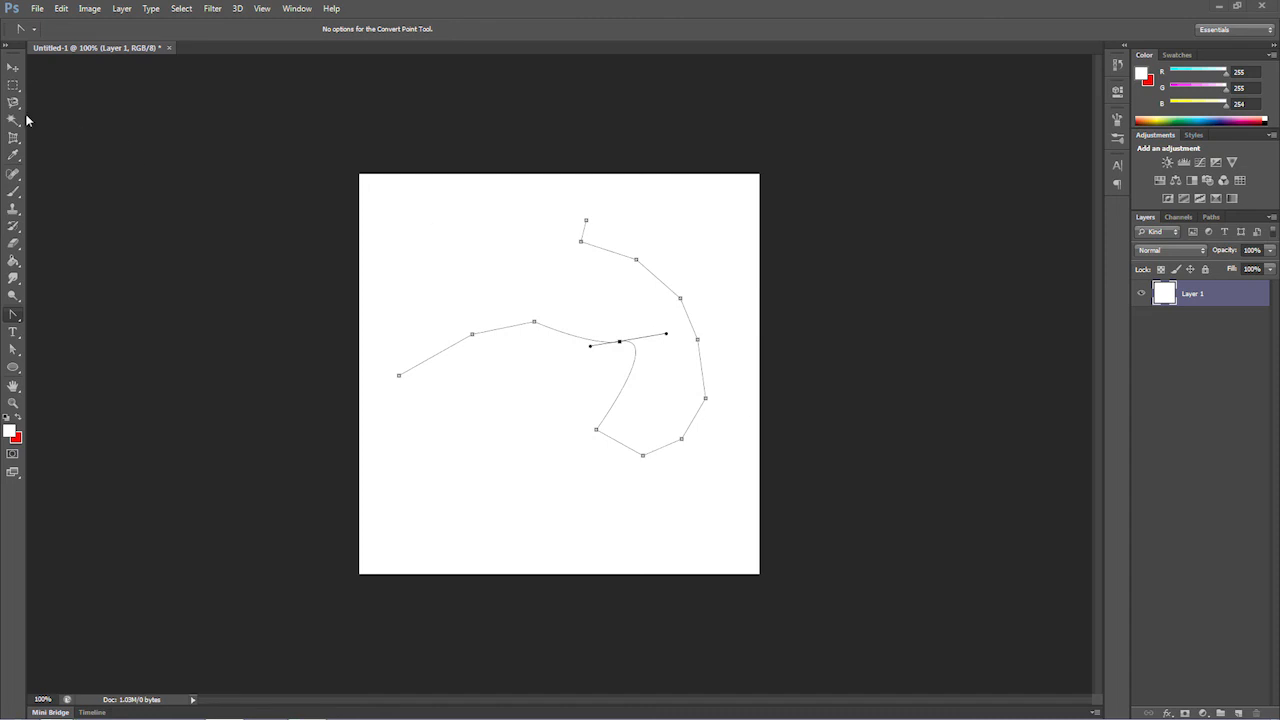
# Prepare the Pencil tool with foreground color 030303 and a smaller brush size
pyautogui.click(11, 195)
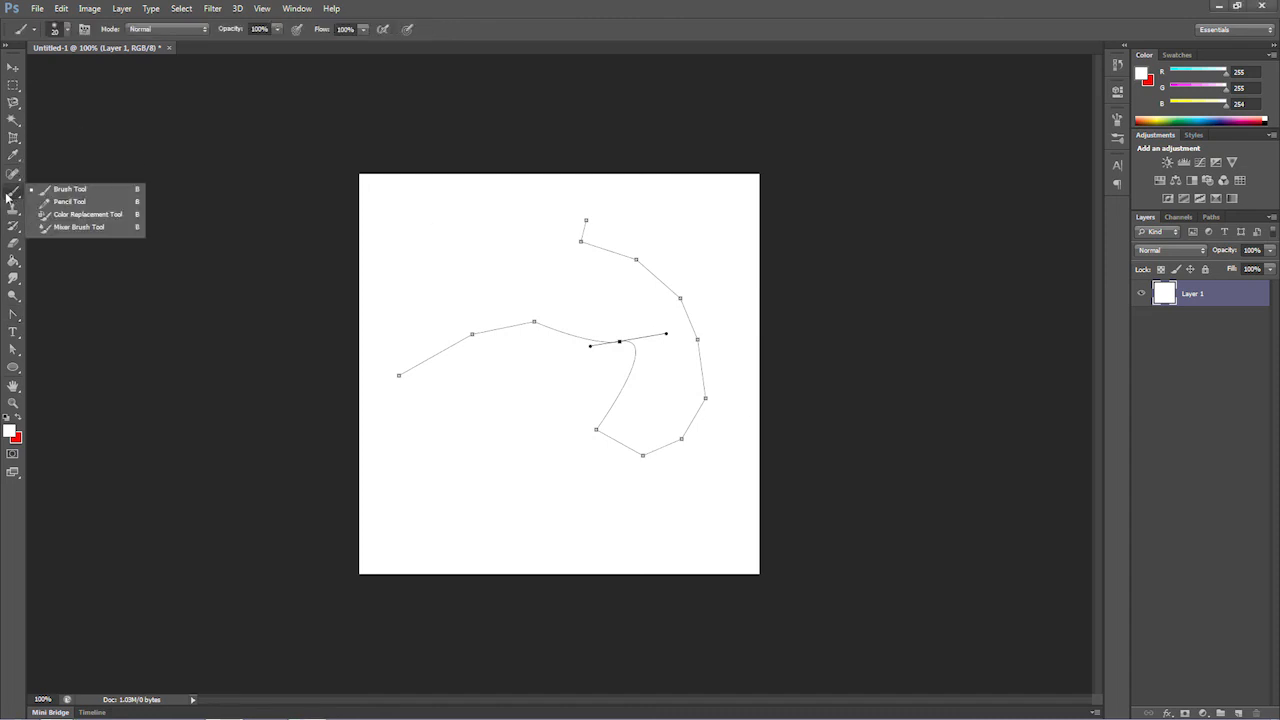
pyautogui.click(64, 204)
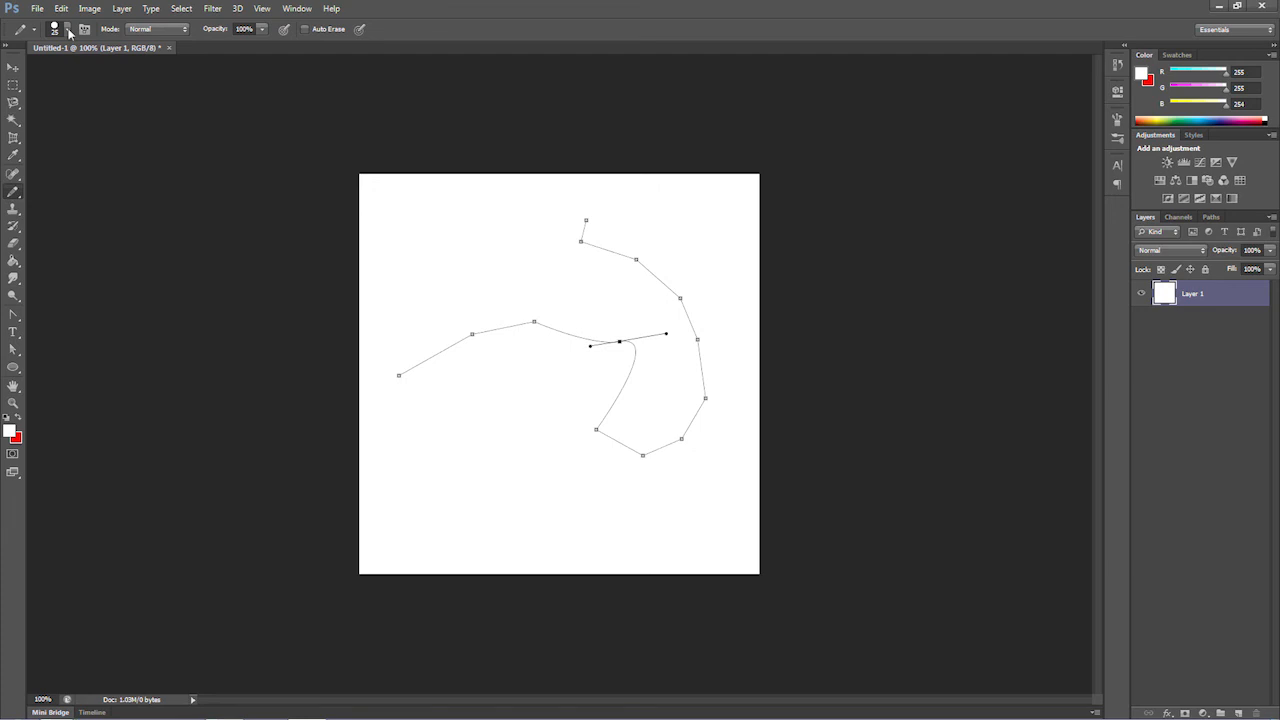
pyautogui.click(8, 427)
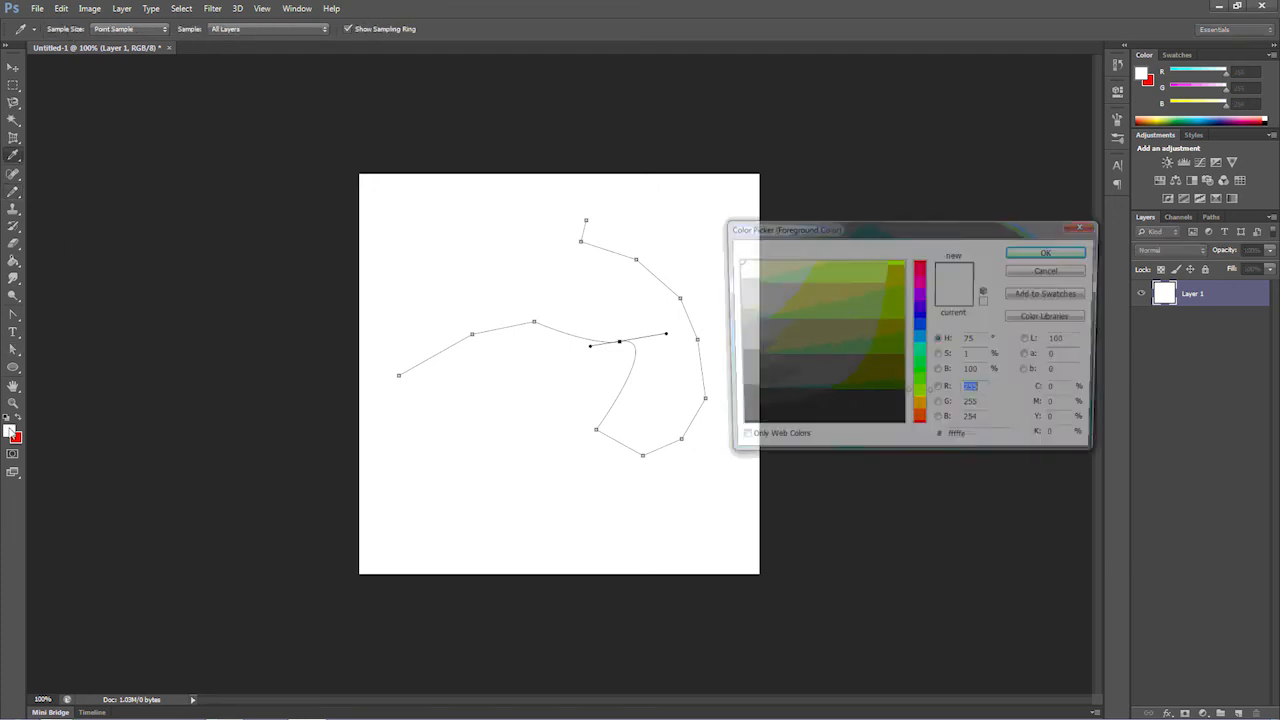
pyautogui.click(736, 427)
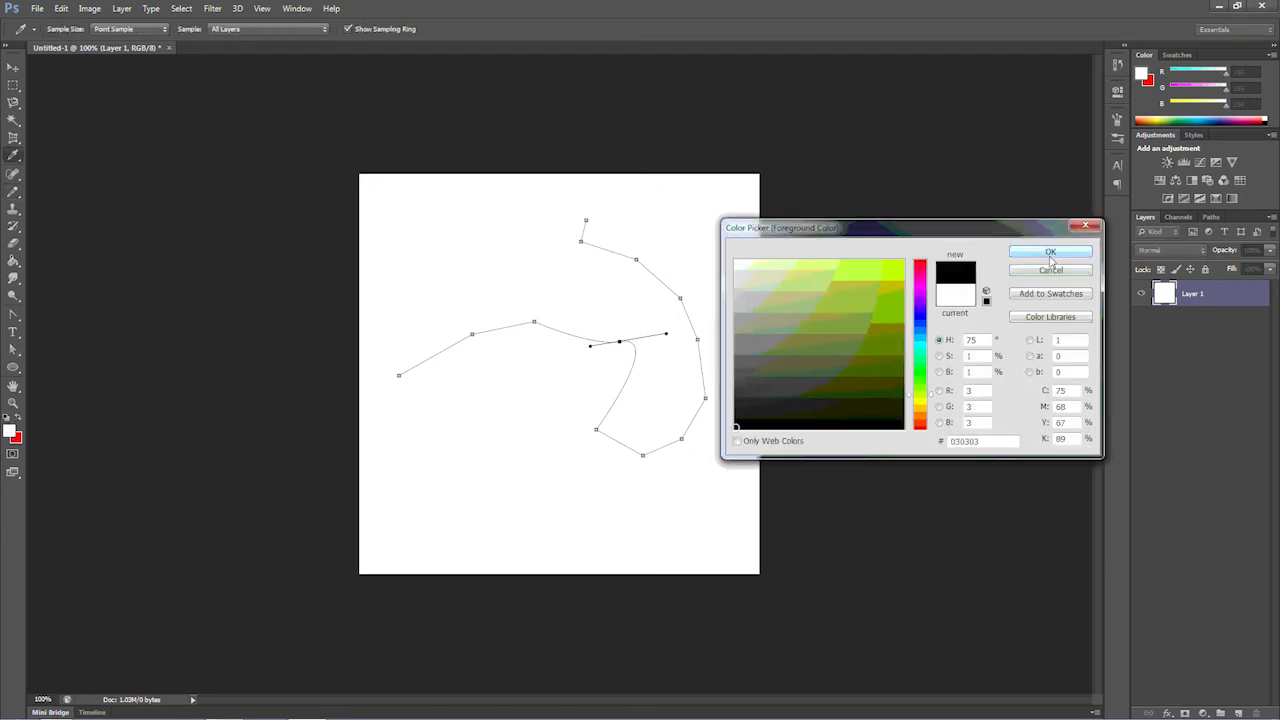
pyautogui.click(1050, 251)
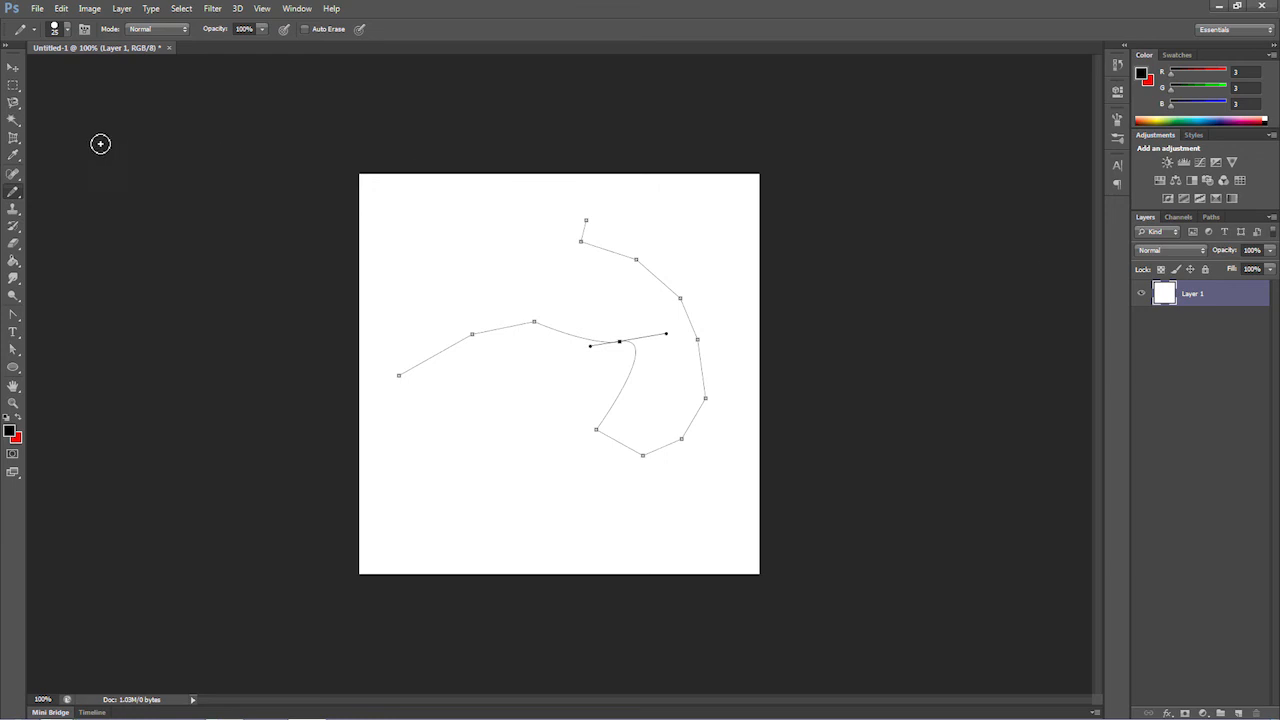
pyautogui.click(68, 30)
pyautogui.moveTo(37, 80); pyautogui.dragTo(26, 82)
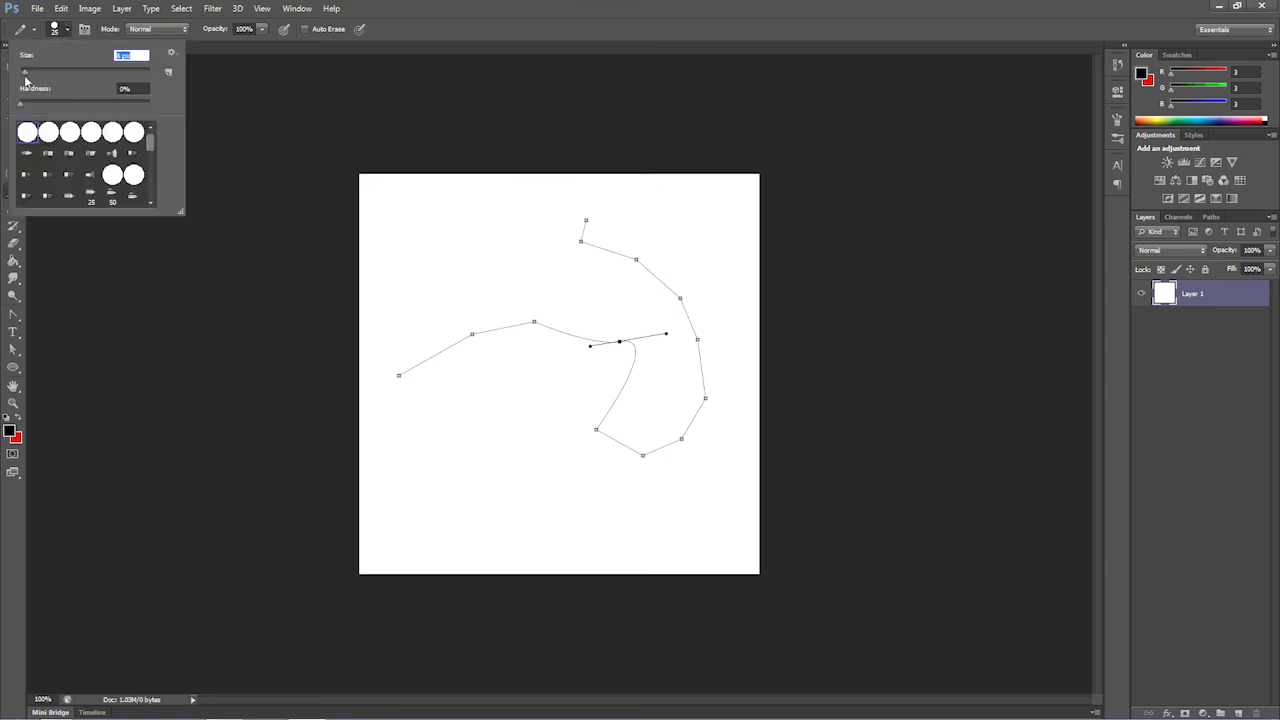
pyautogui.press('v')
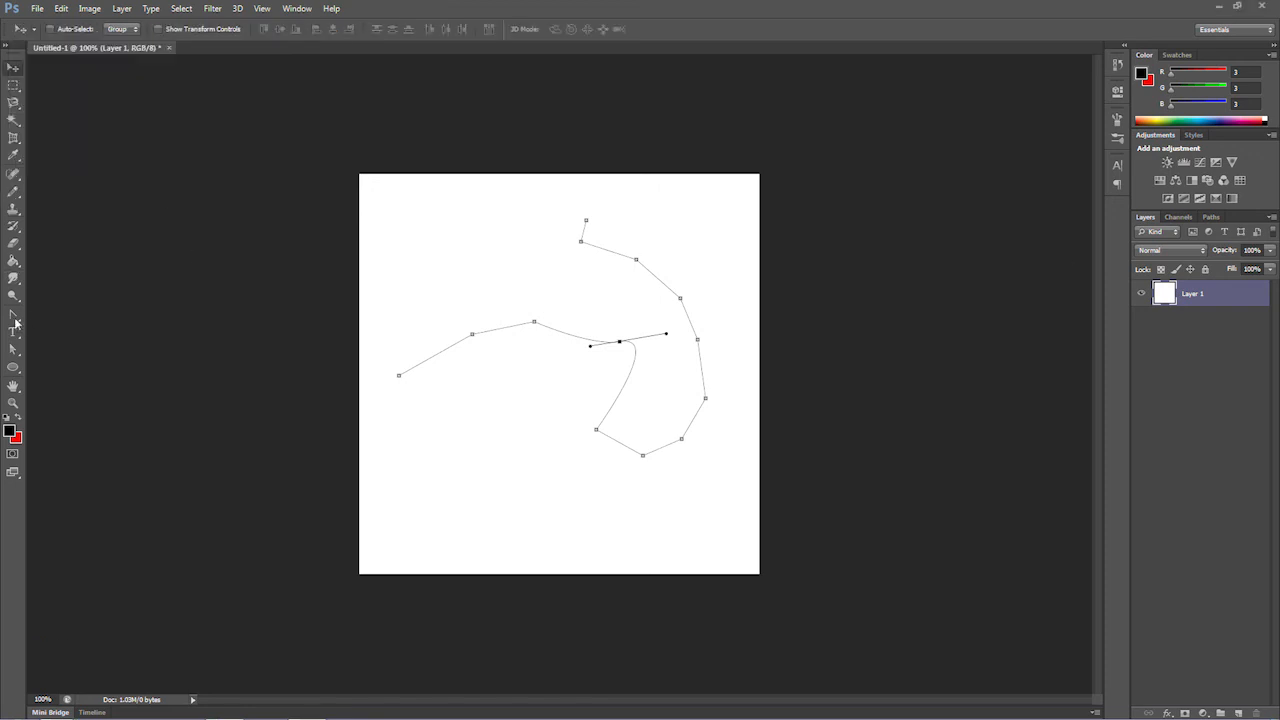
# Try stroking the path with the Pencil, Simulate Pressure off, and undo the stroke
pyautogui.moveTo(14, 318); pyautogui.dragTo(67, 318)
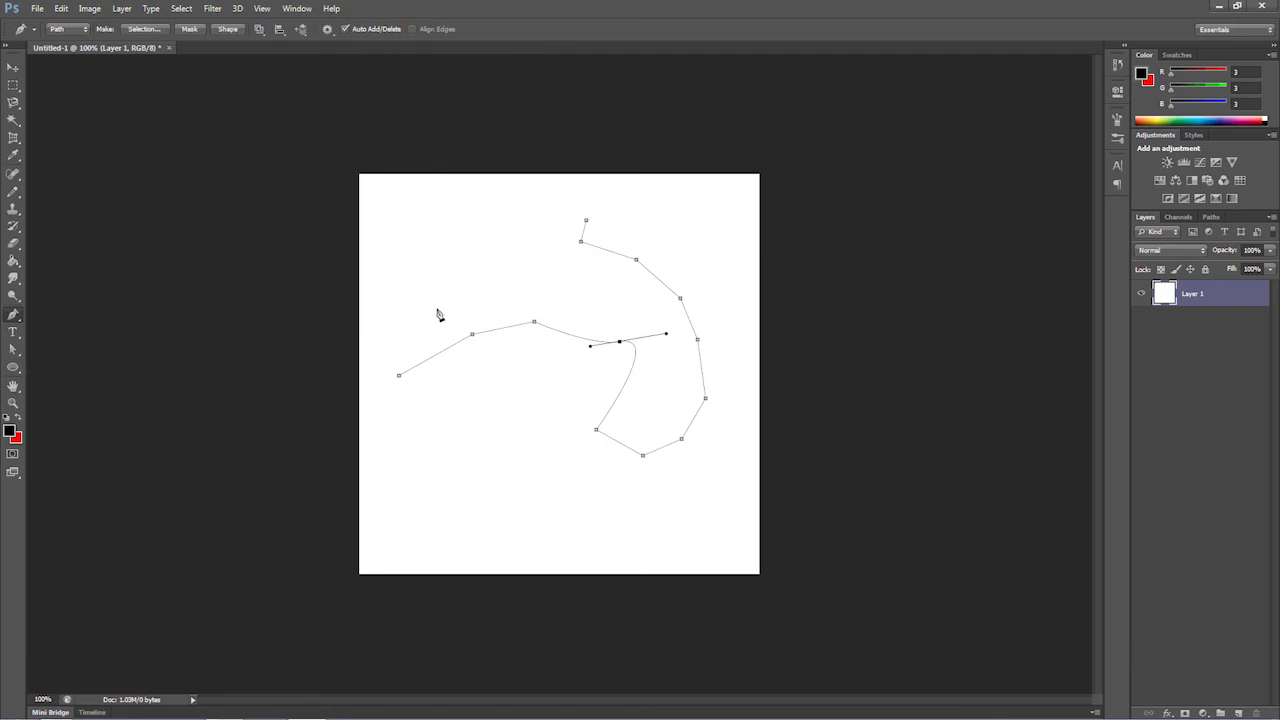
pyautogui.rightClick(551, 334)
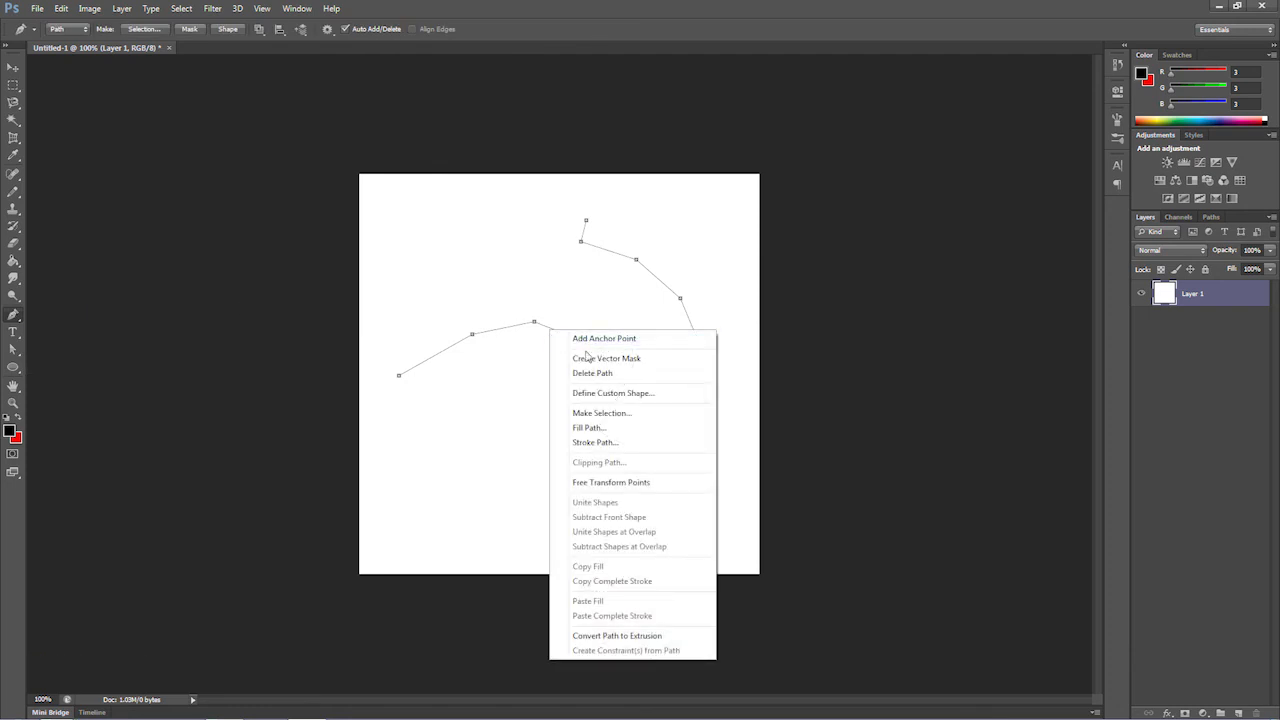
pyautogui.click(601, 443)
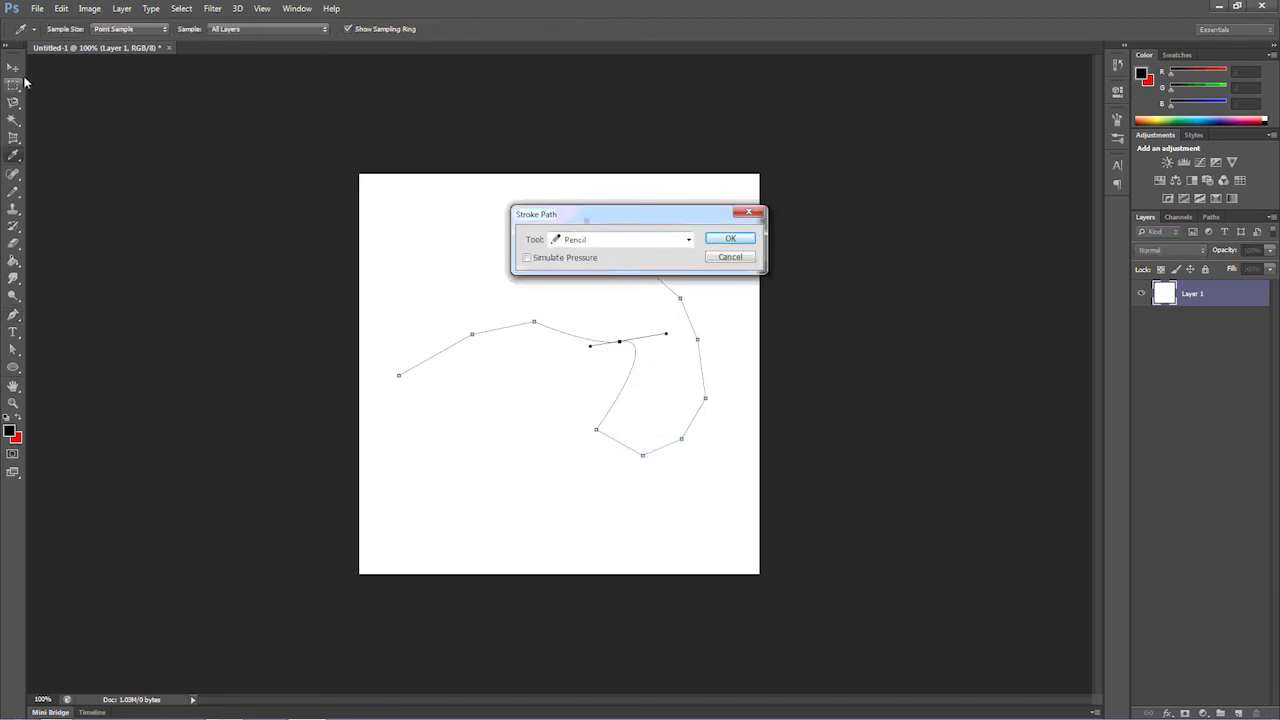
pyautogui.click(731, 240)
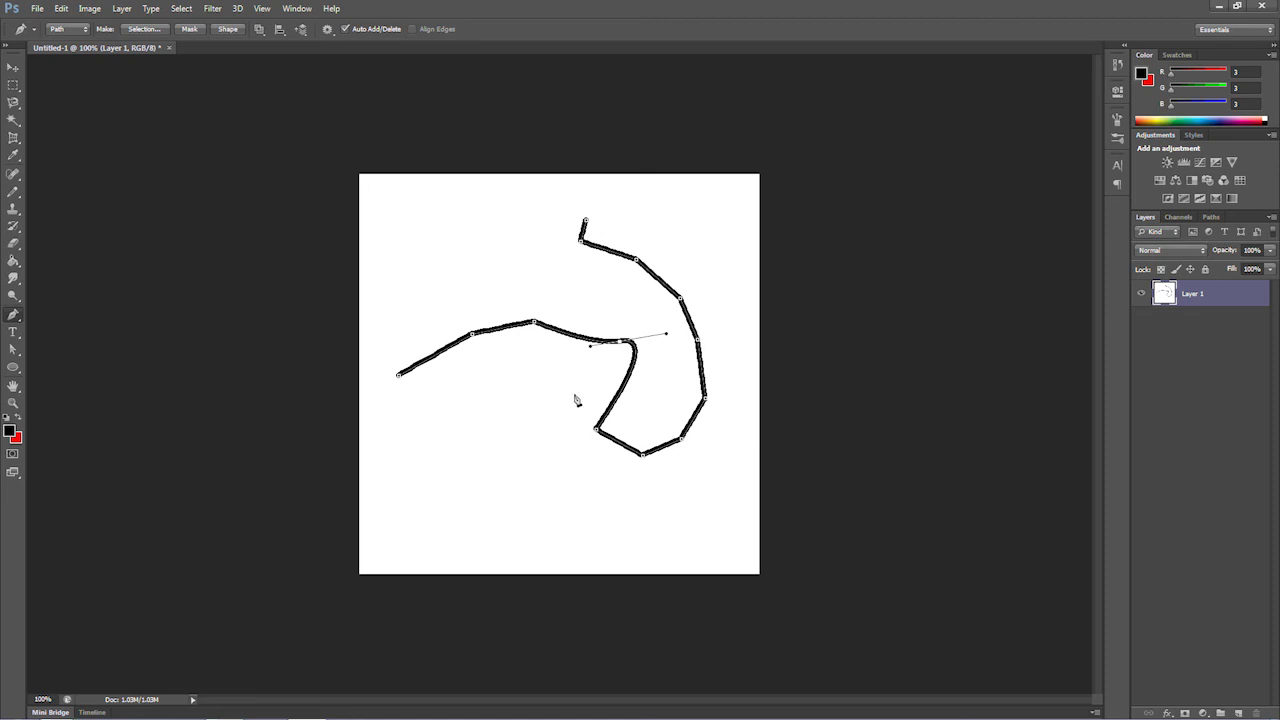
pyautogui.click(61, 8)
pyautogui.click(100, 57)
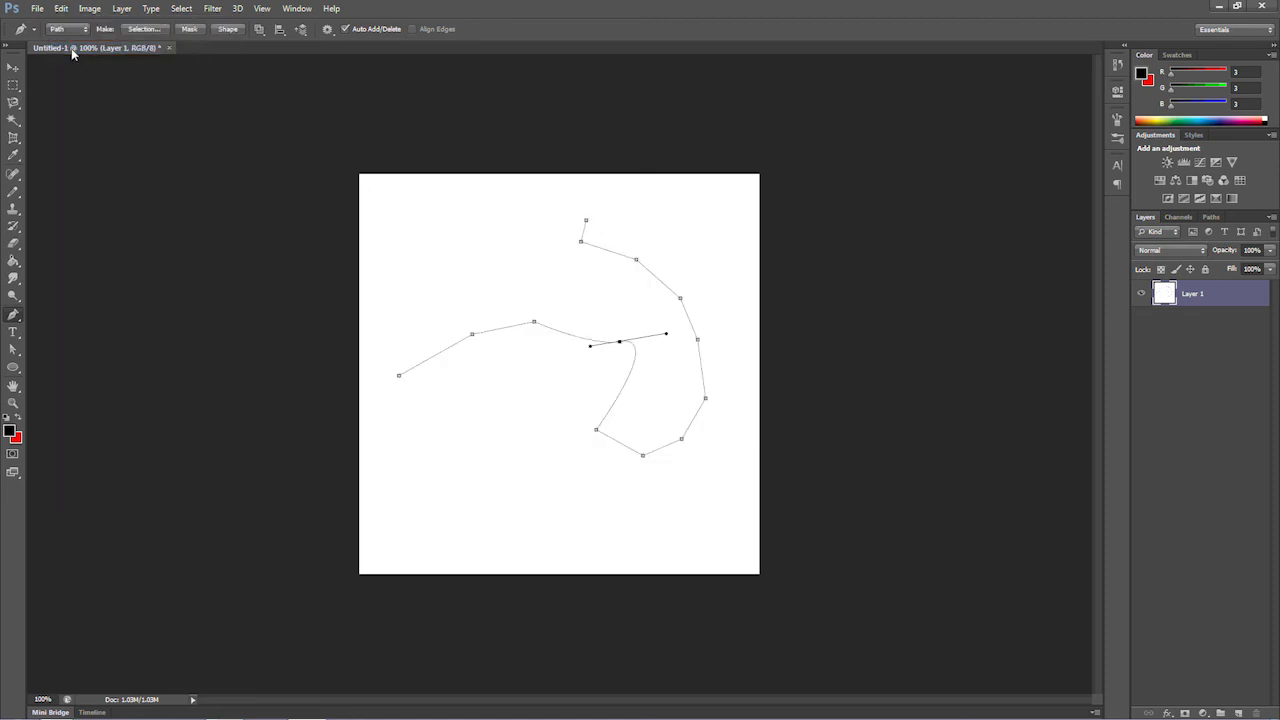
# Add a new empty layer above Layer 1 and make it the active layer
pyautogui.click(1211, 338)
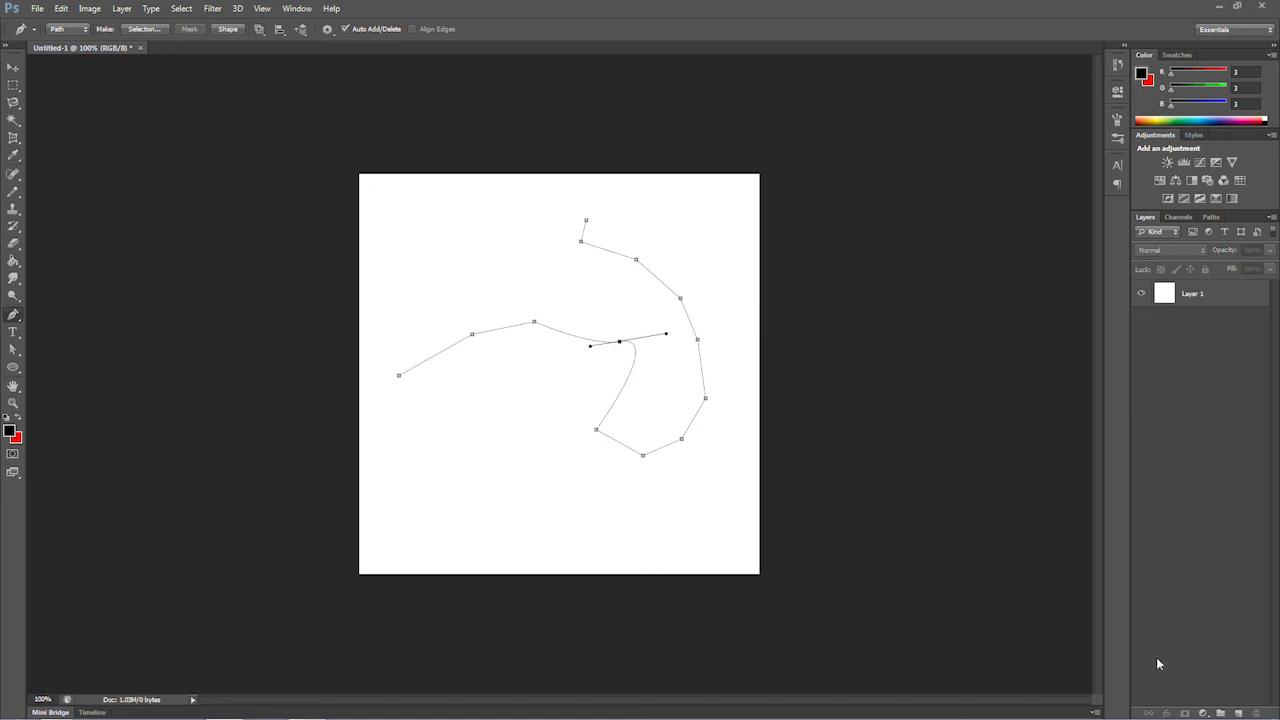
pyautogui.click(1239, 713)
pyautogui.click(1203, 316)
pyautogui.click(1202, 304)
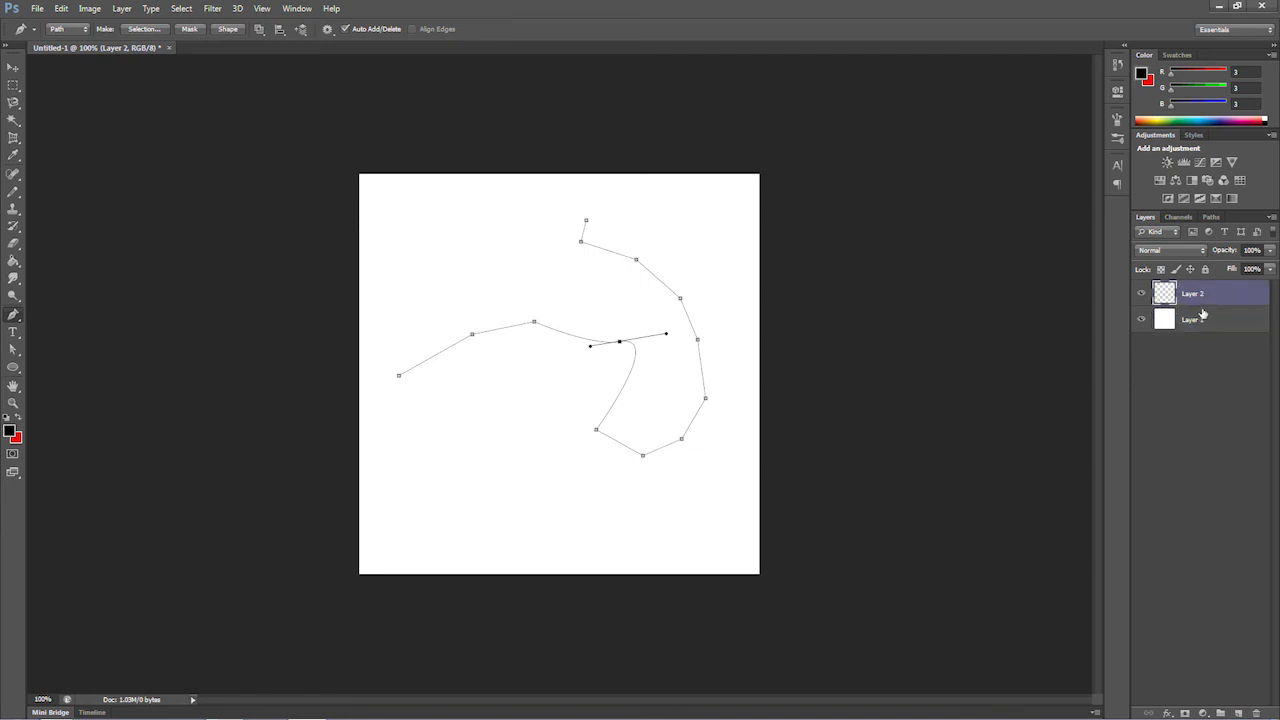
# Flatten the image so Layer 2 and Layer 1 become a single background layer
pyautogui.click(13, 67)
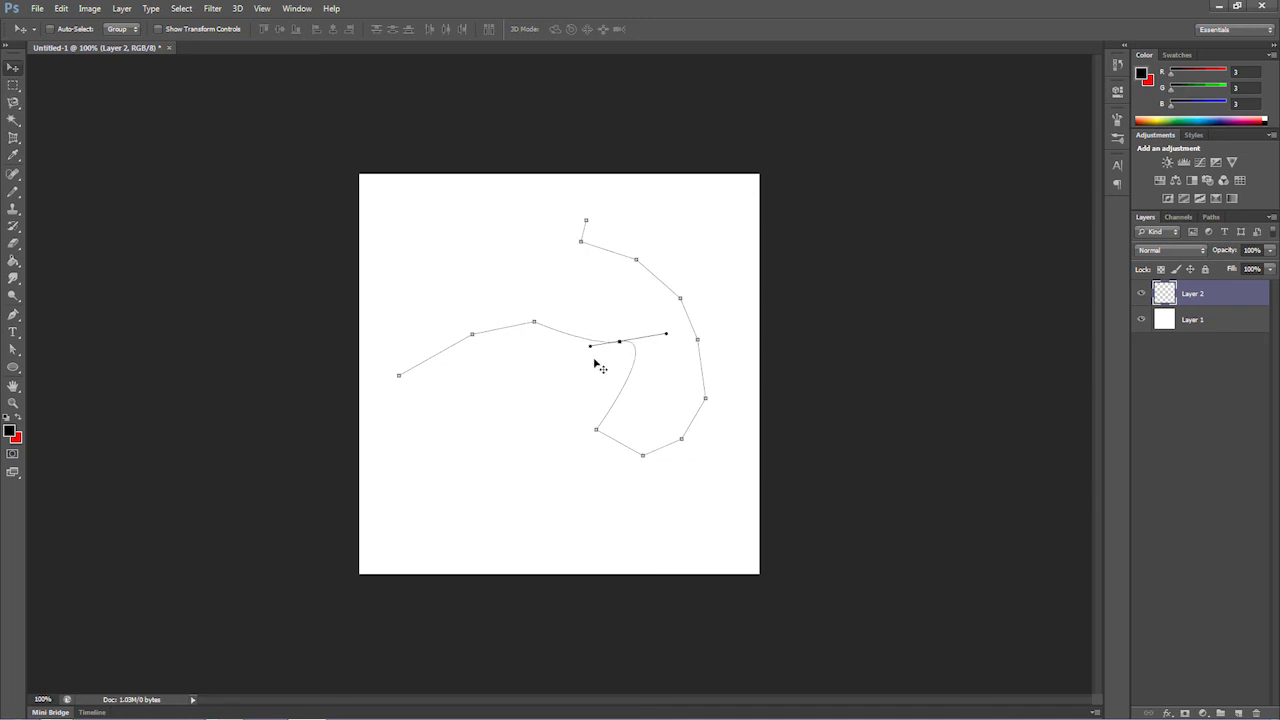
pyautogui.rightClick(610, 308)
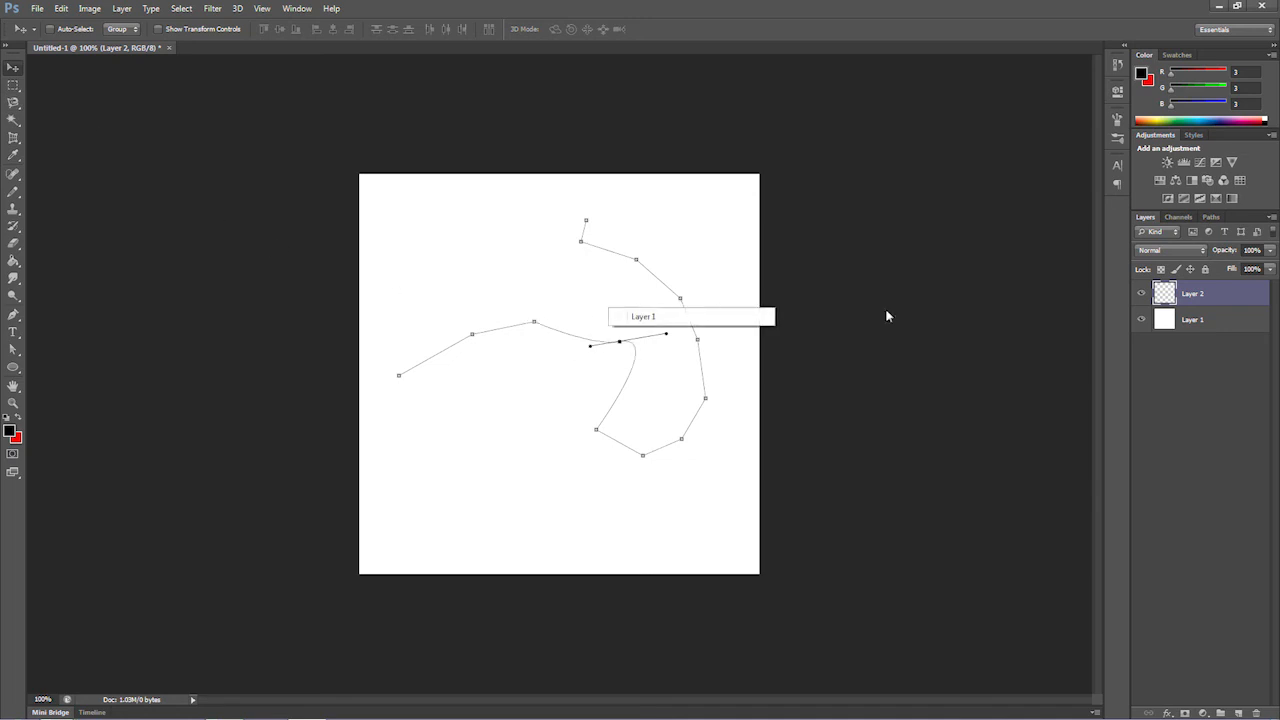
pyautogui.click(1015, 344)
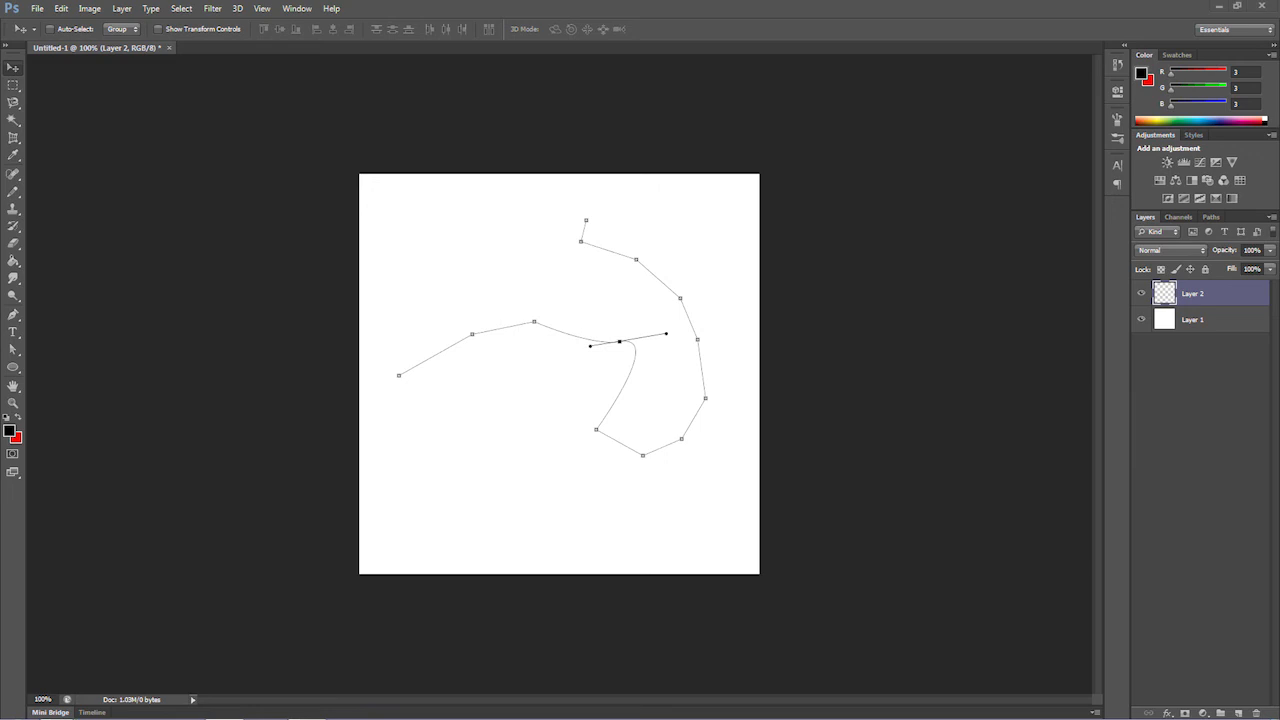
pyautogui.click(121, 8)
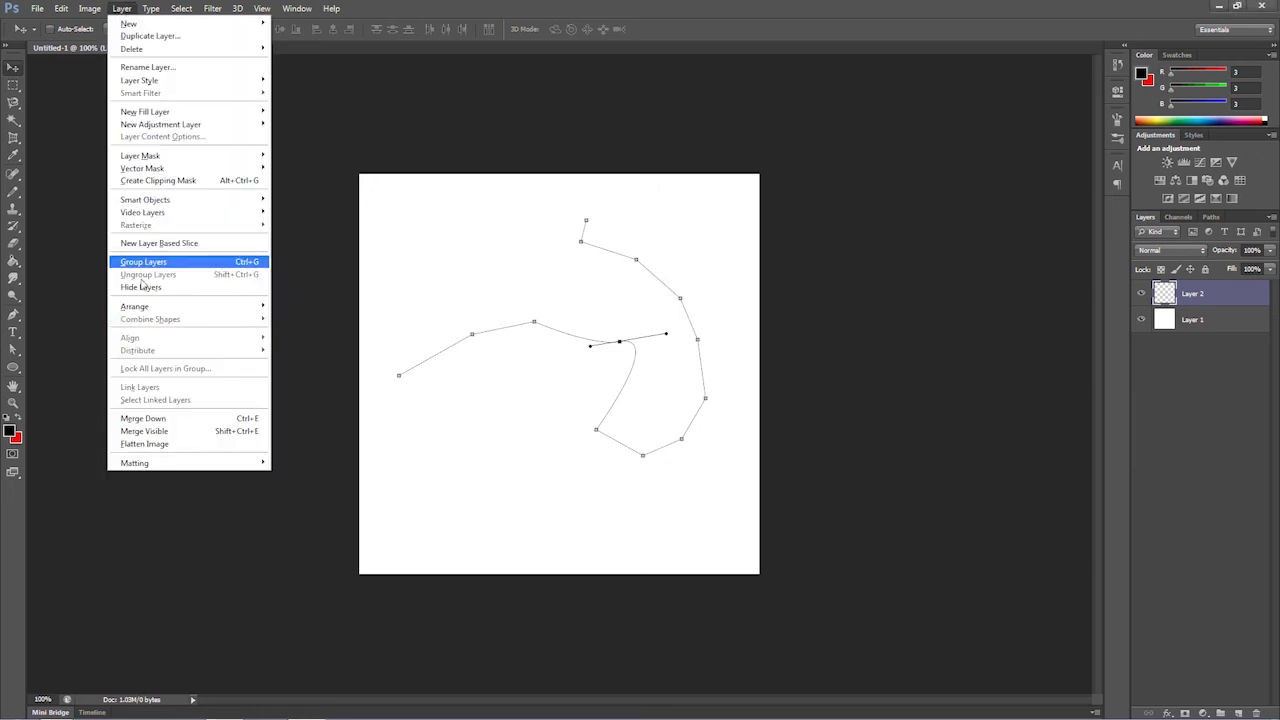
pyautogui.click(159, 453)
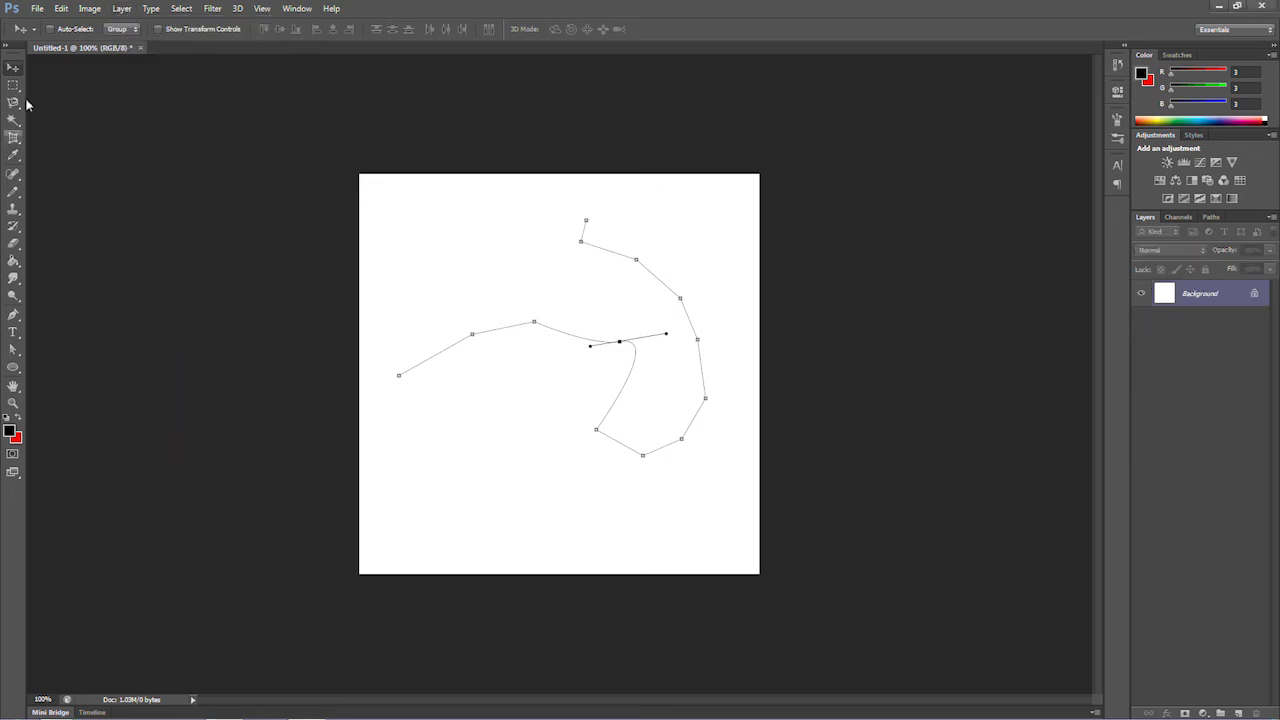
# Check the print preview of the document with its unstroked path, comparing it with the canvas, and close it without printing
pyautogui.click(36, 9)
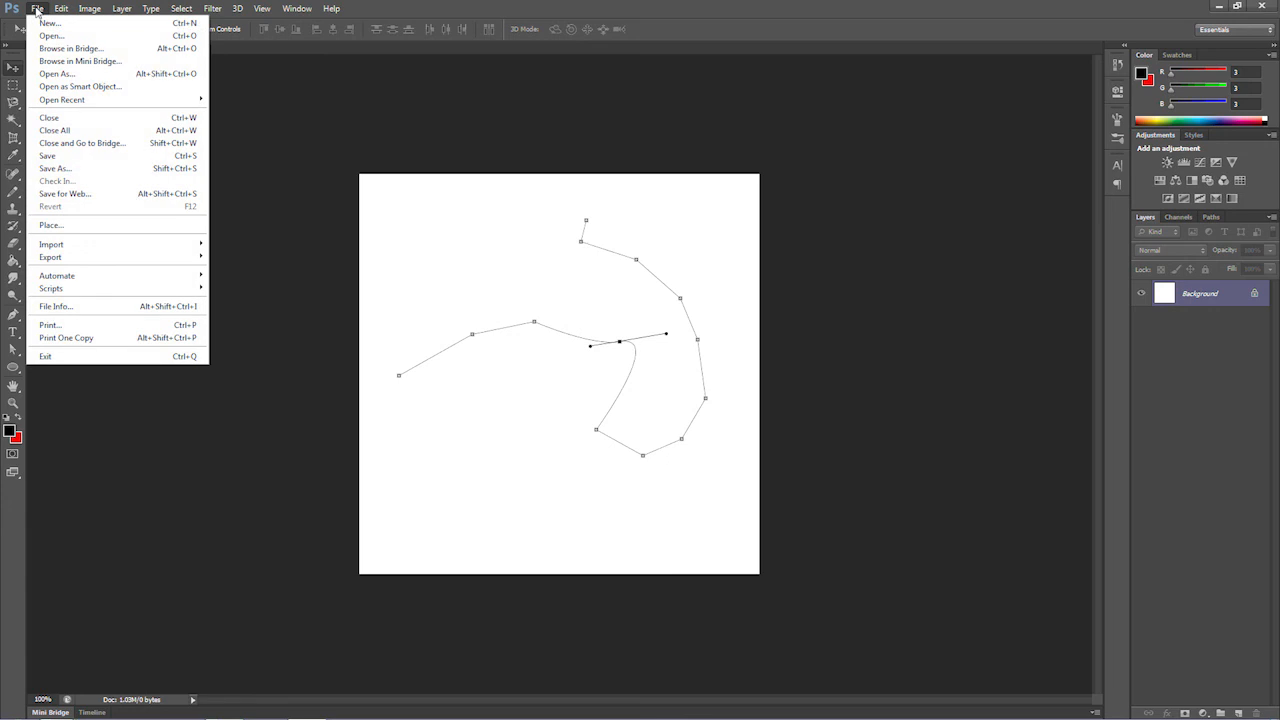
pyautogui.click(69, 326)
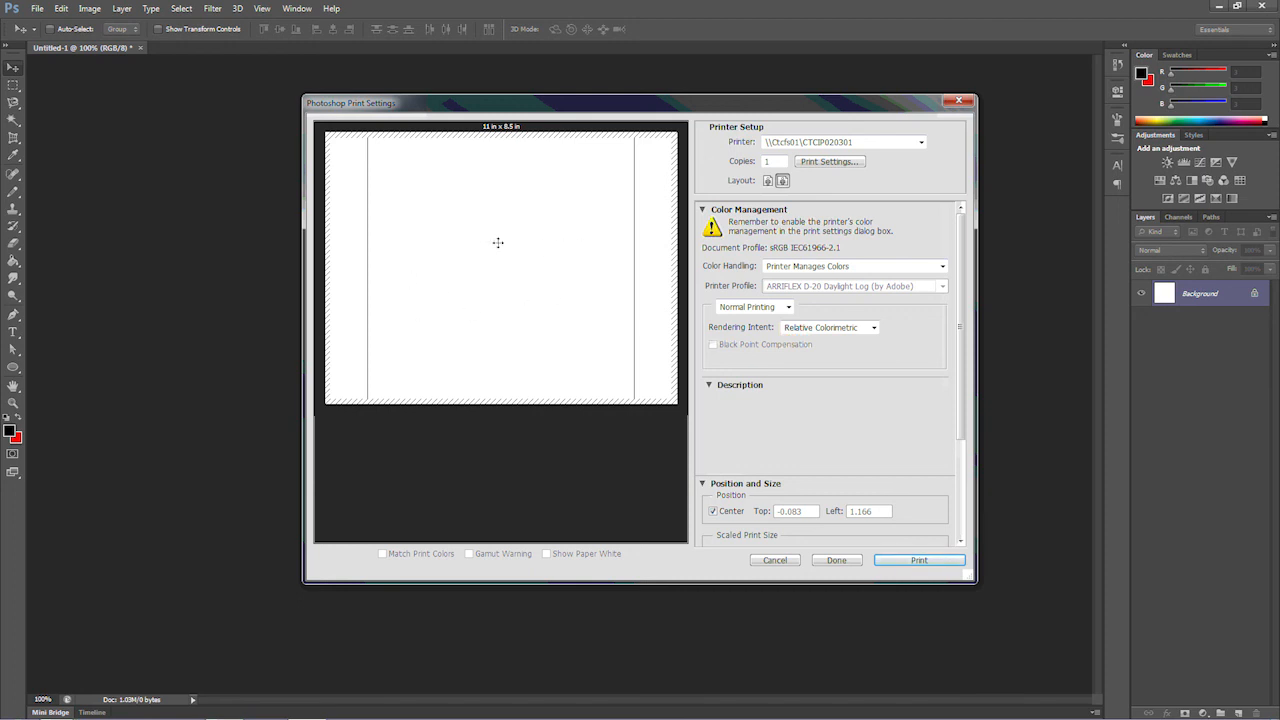
pyautogui.moveTo(606, 106); pyautogui.dragTo(840, 380)
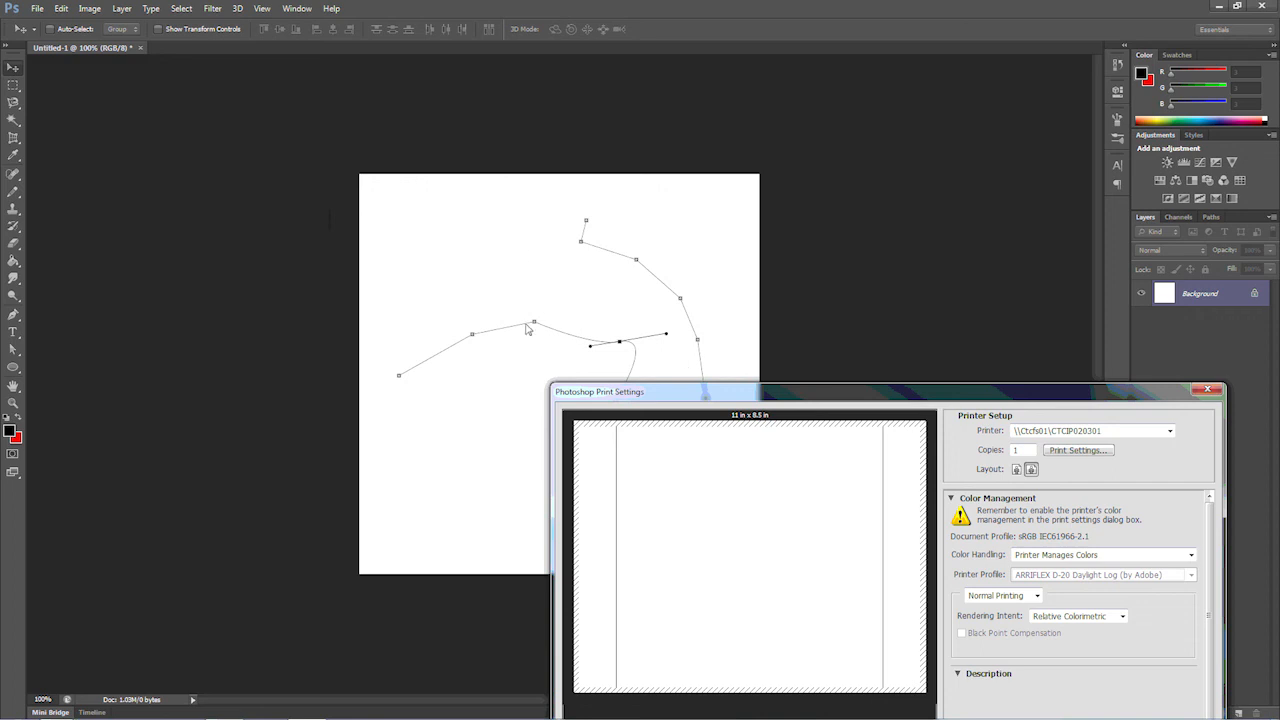
pyautogui.moveTo(1126, 400); pyautogui.dragTo(930, 173)
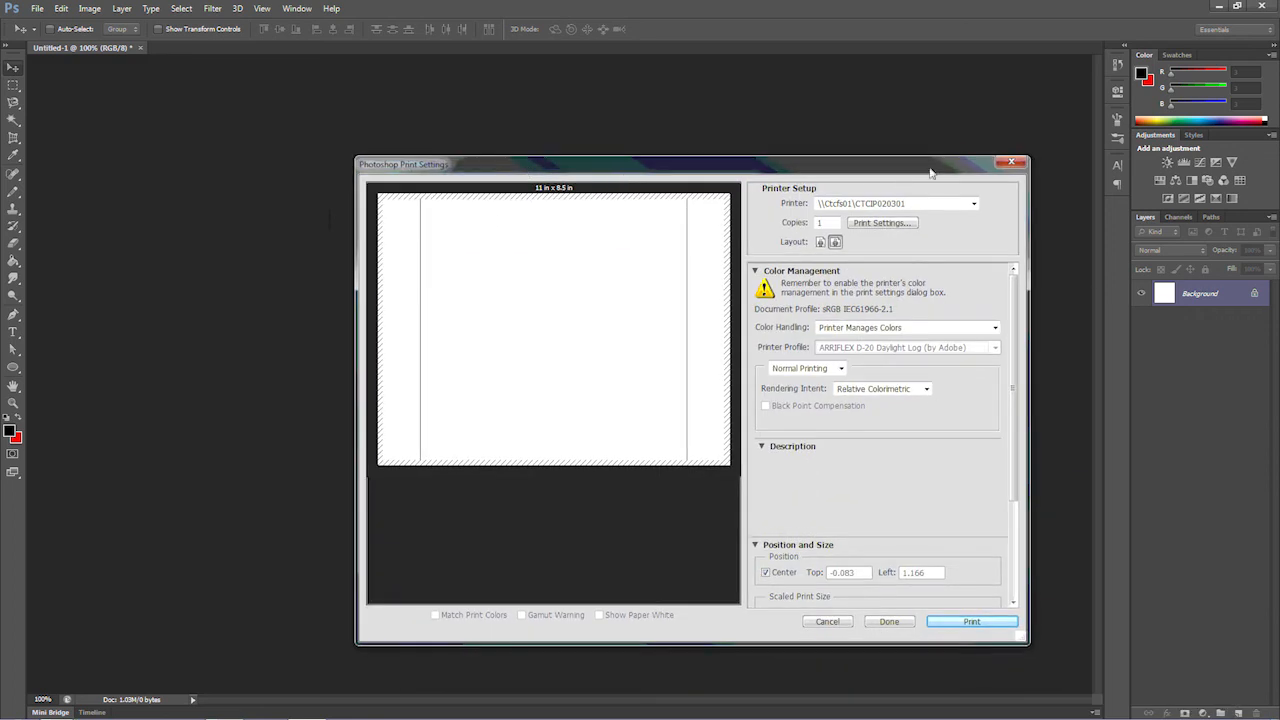
pyautogui.click(1011, 162)
# Stroke the path on the Background layer with the Pencil, Simulate Pressure off
pyautogui.click(13, 315)
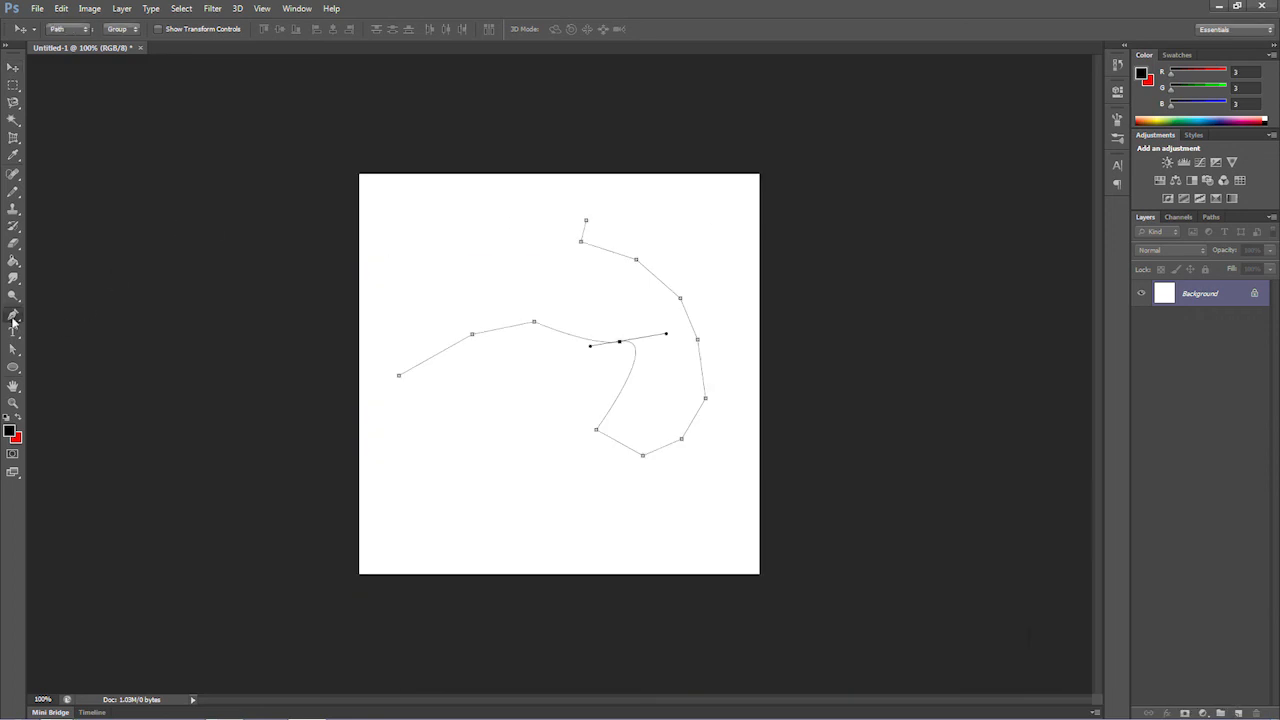
pyautogui.rightClick(607, 256)
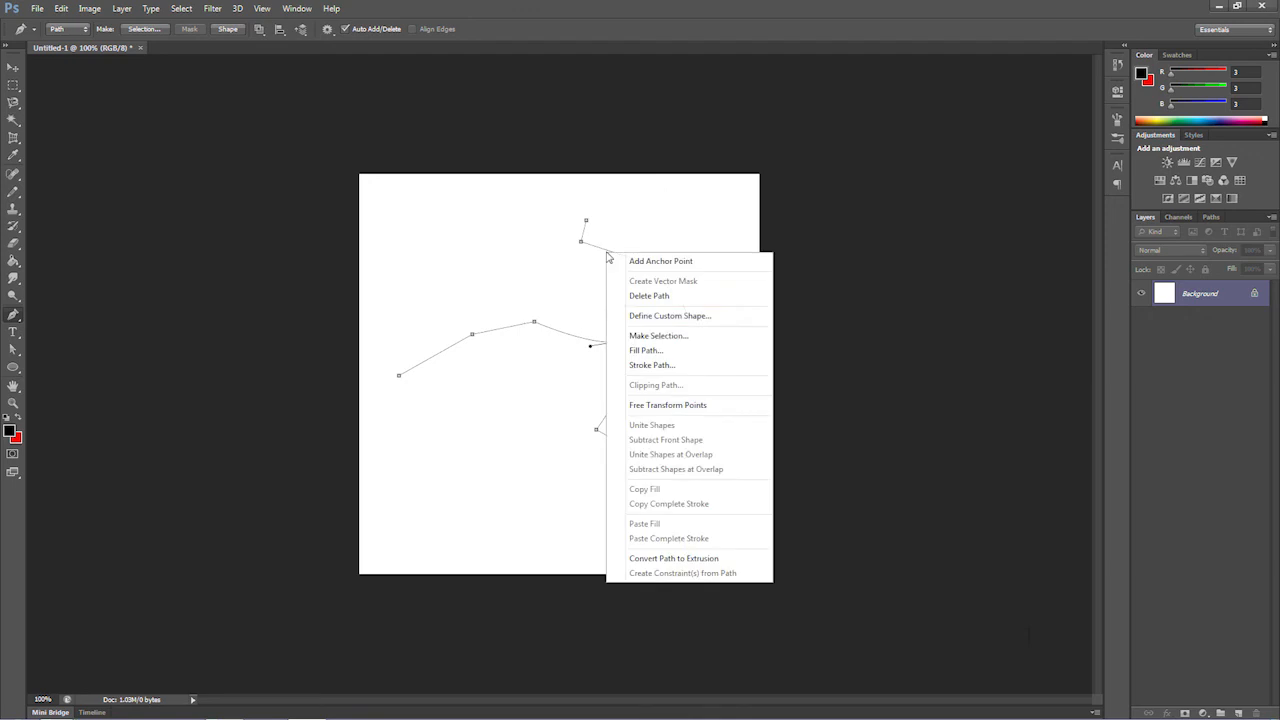
pyautogui.click(662, 366)
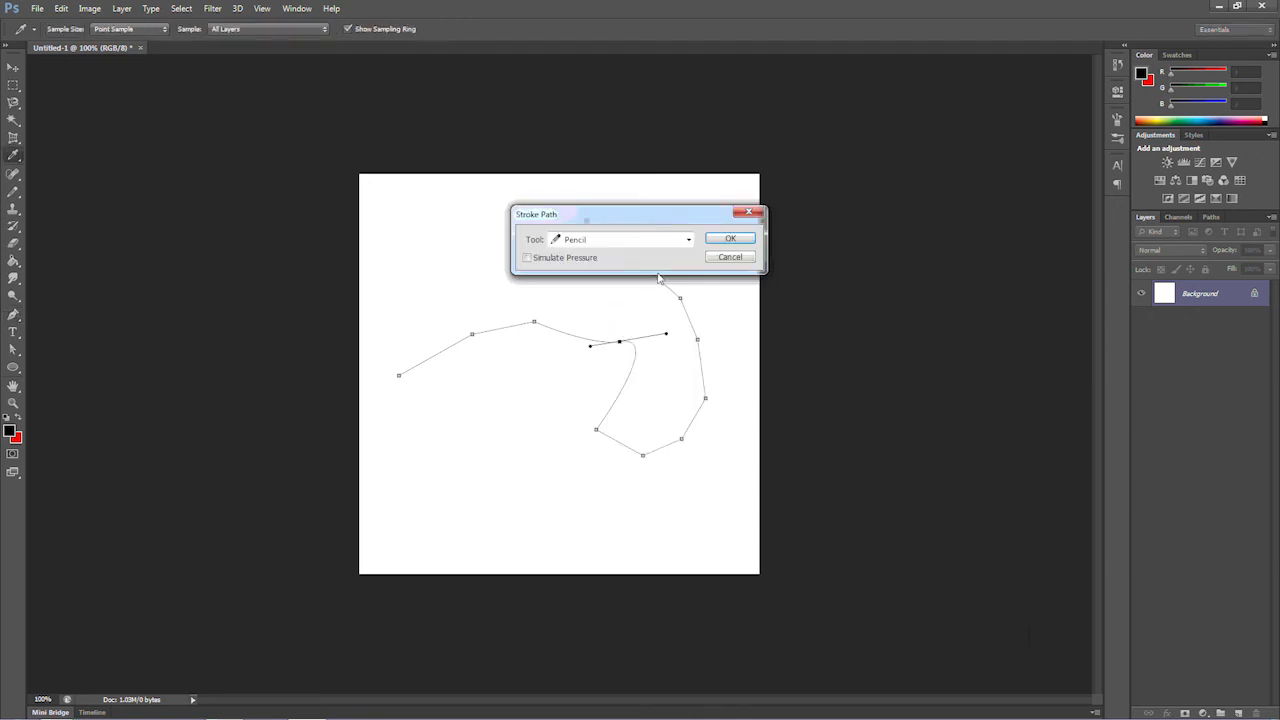
pyautogui.click(731, 241)
# Open the print preview for the document with the stroked path
pyautogui.click(37, 8)
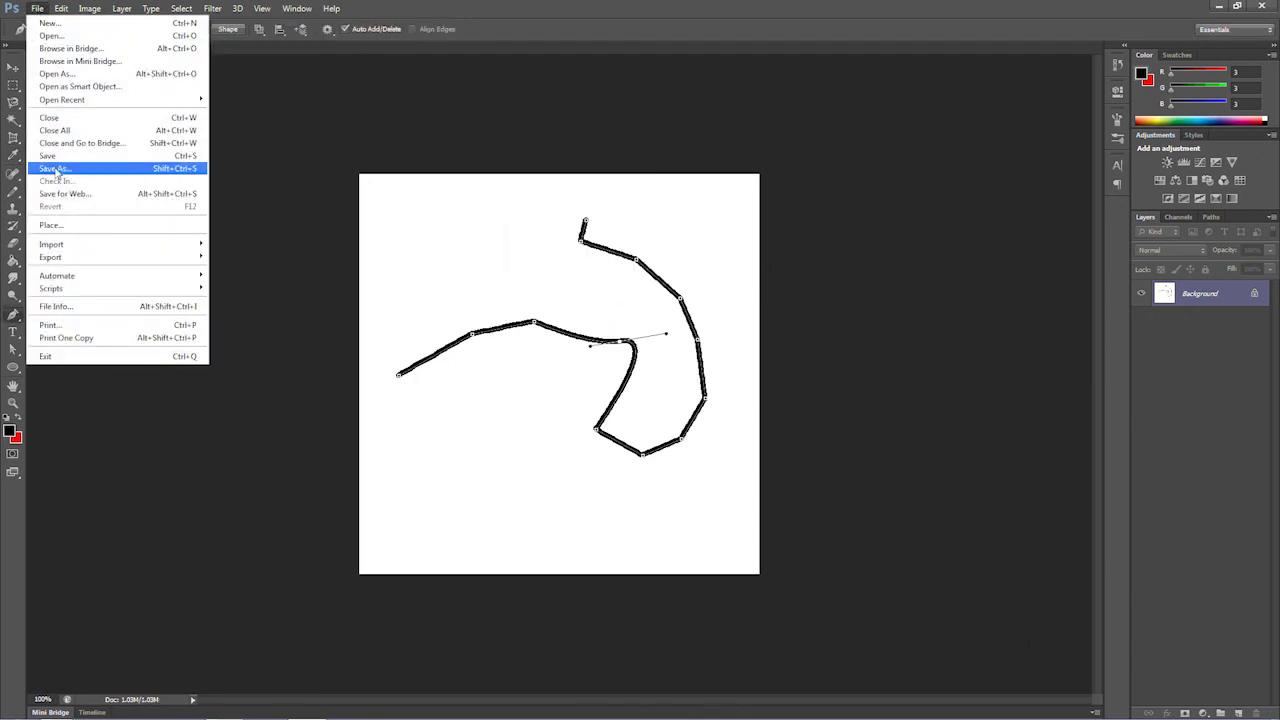
pyautogui.click(60, 325)
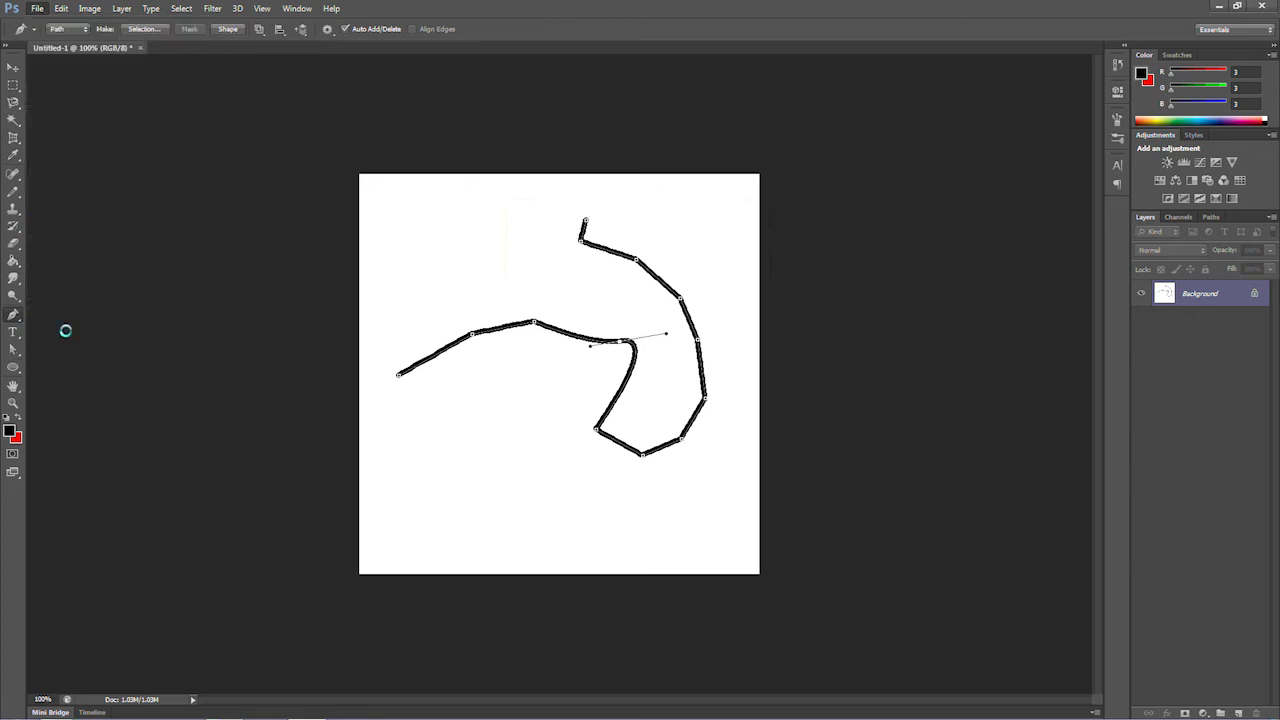